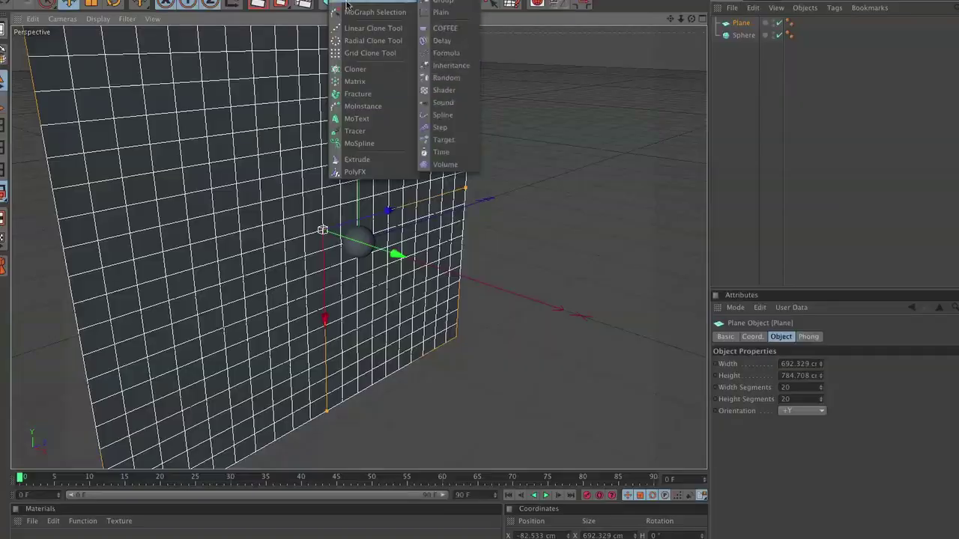
Drag the Sphere into the Cloner so it produces three sphere clones
{"action": "left_click_drag", "start_coordinate": [735, 49], "coordinate": [745, 24]}
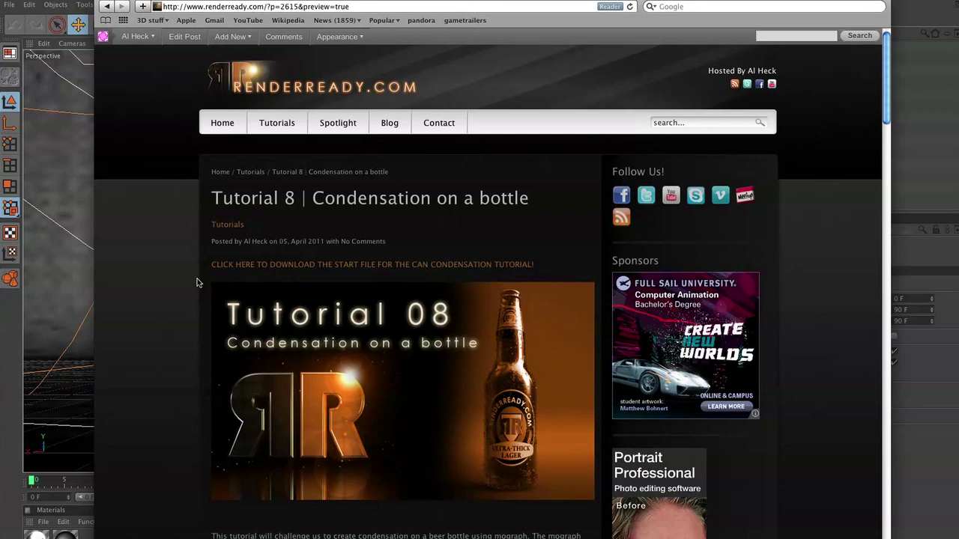
Scroll through the RenderReady Tutorial 8 'Condensation on a bottle' page
{"action": "scroll", "coordinate": [196, 282], "scroll_direction": "down", "scroll_amount": 5}
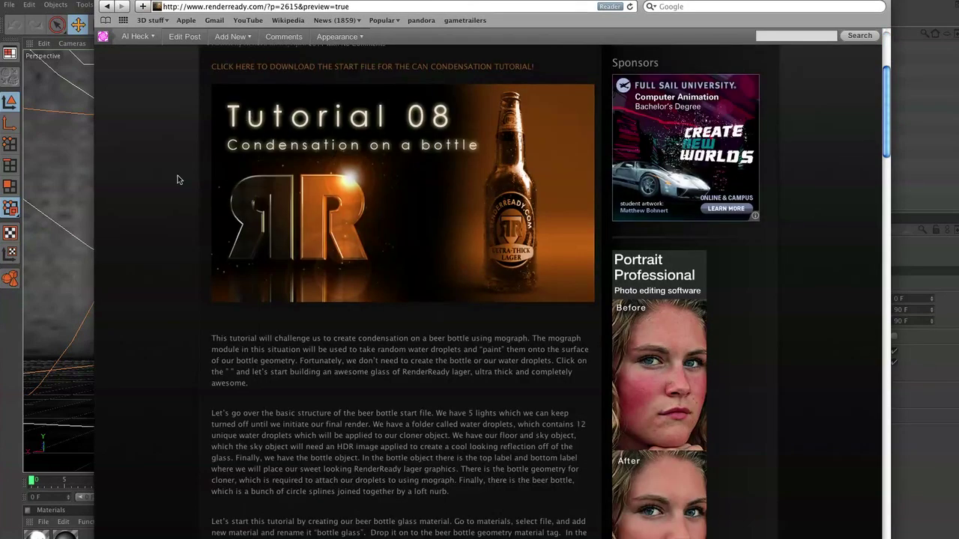
{"action": "scroll", "coordinate": [156, 234], "scroll_direction": "down", "scroll_amount": 3}
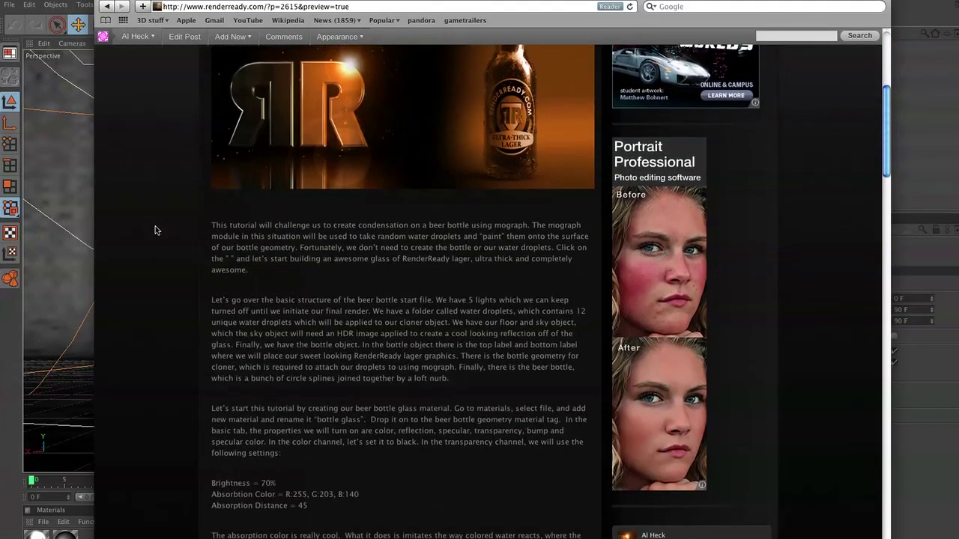
{"action": "scroll", "coordinate": [155, 231], "scroll_direction": "up", "scroll_amount": 2}
{"action": "scroll", "coordinate": [156, 229], "scroll_direction": "up", "scroll_amount": 1}
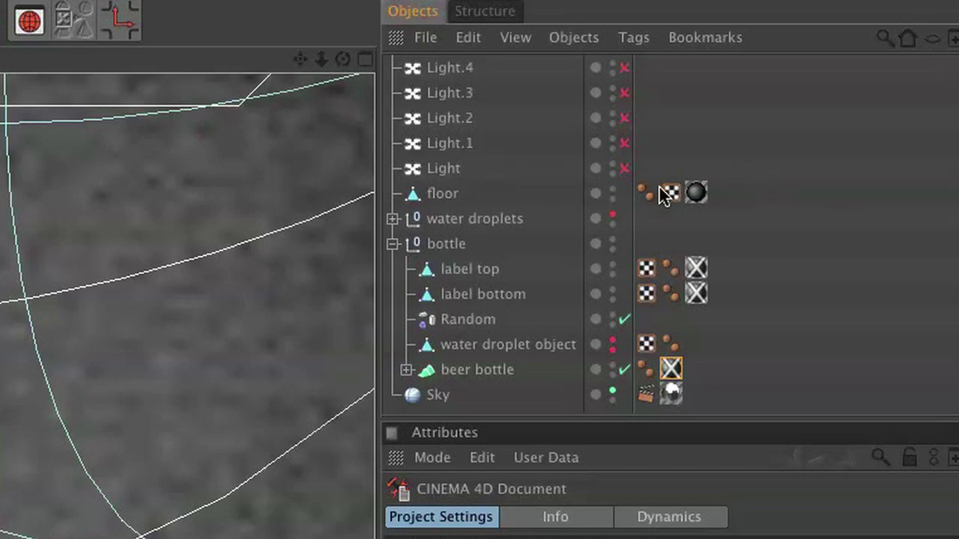
Delete the Random effector, then select the five lights to inspect them
{"action": "left_click", "coordinate": [468, 320]}
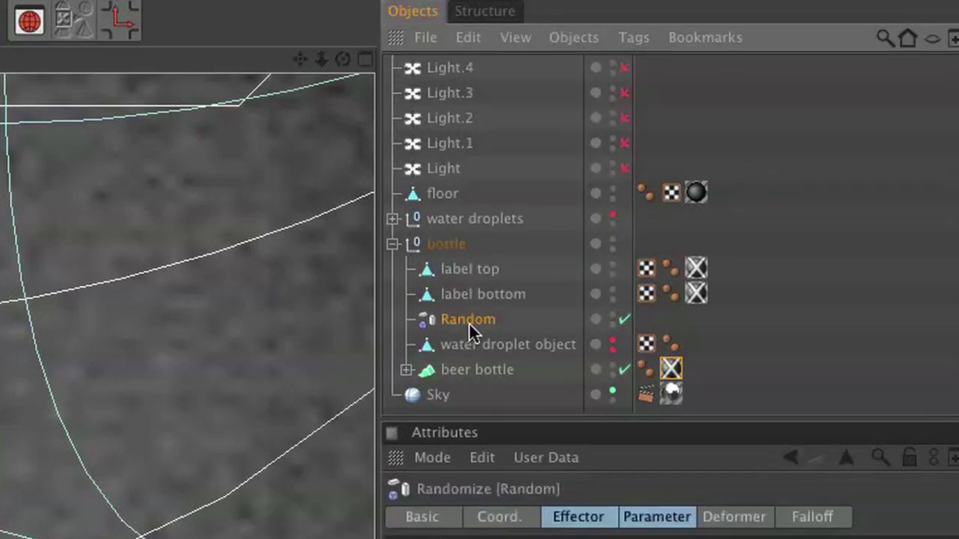
{"action": "key", "text": "Delete"}
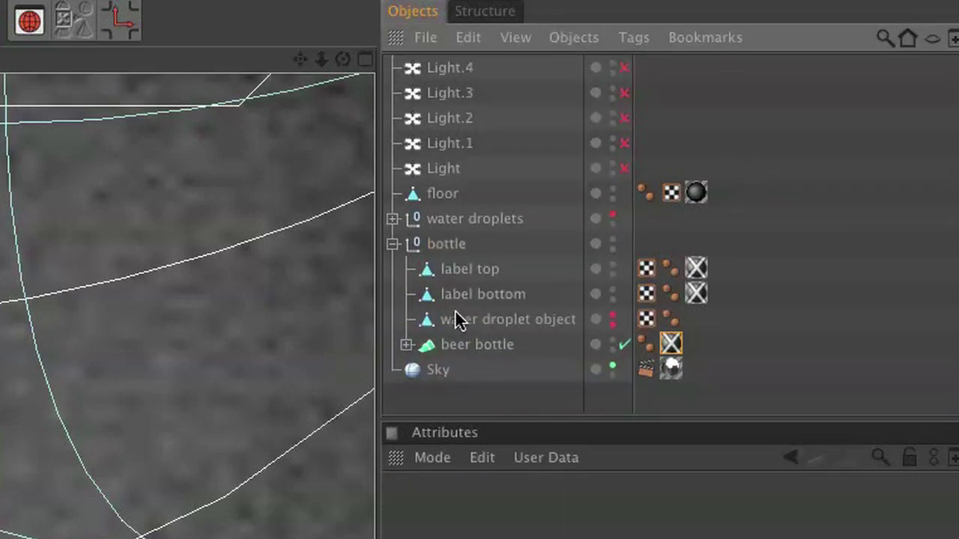
{"action": "left_click_drag", "start_coordinate": [669, 178], "coordinate": [405, 56]}
{"action": "left_click", "coordinate": [749, 109]}
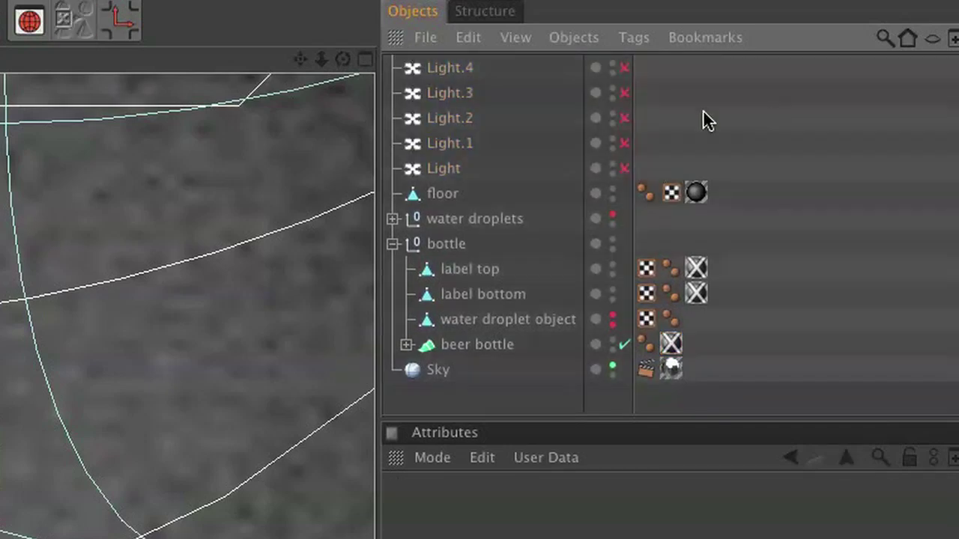
Inspect the floor and the drops inside the water droplets group
{"action": "left_click", "coordinate": [446, 204]}
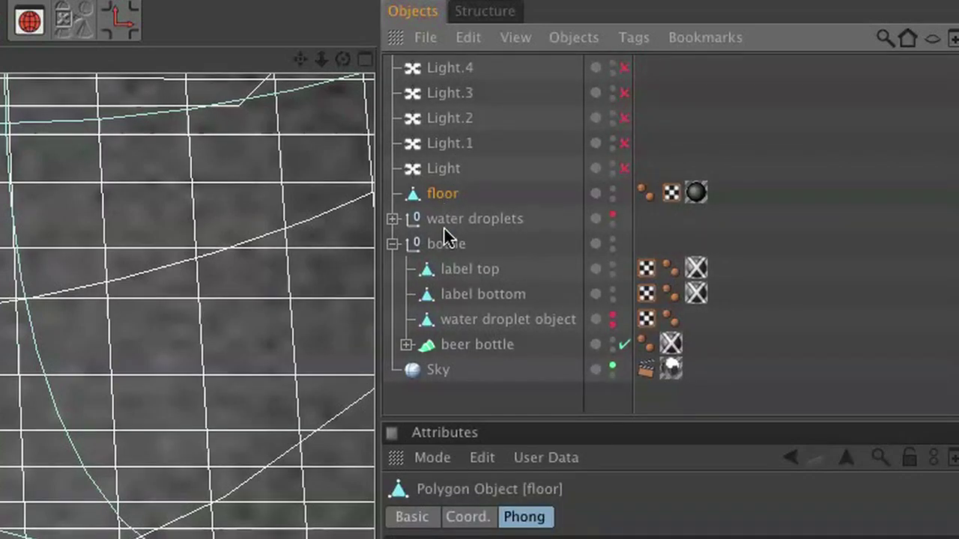
{"action": "left_click", "coordinate": [445, 219]}
{"action": "left_click", "coordinate": [408, 219]}
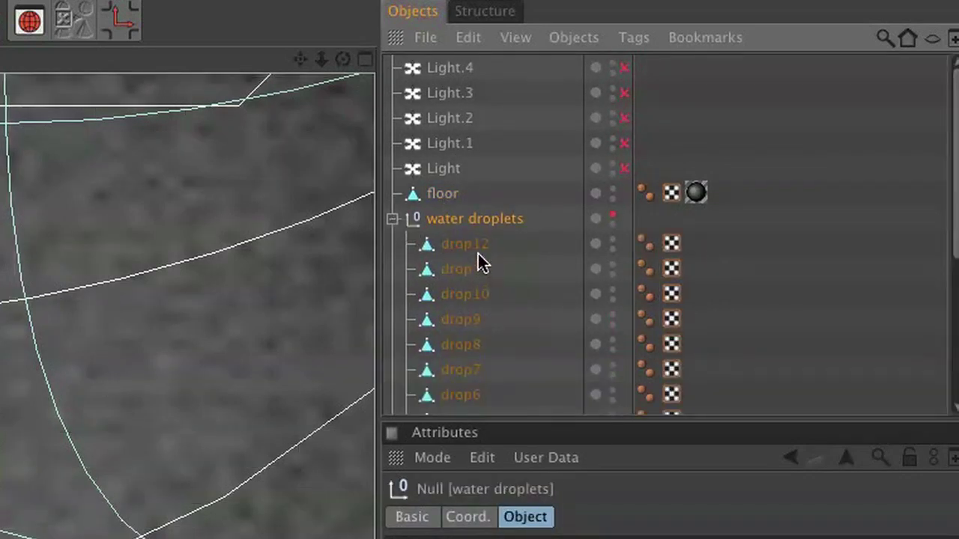
{"action": "scroll", "coordinate": [555, 273], "scroll_direction": "down", "scroll_amount": 6}
{"action": "left_click", "coordinate": [553, 268]}
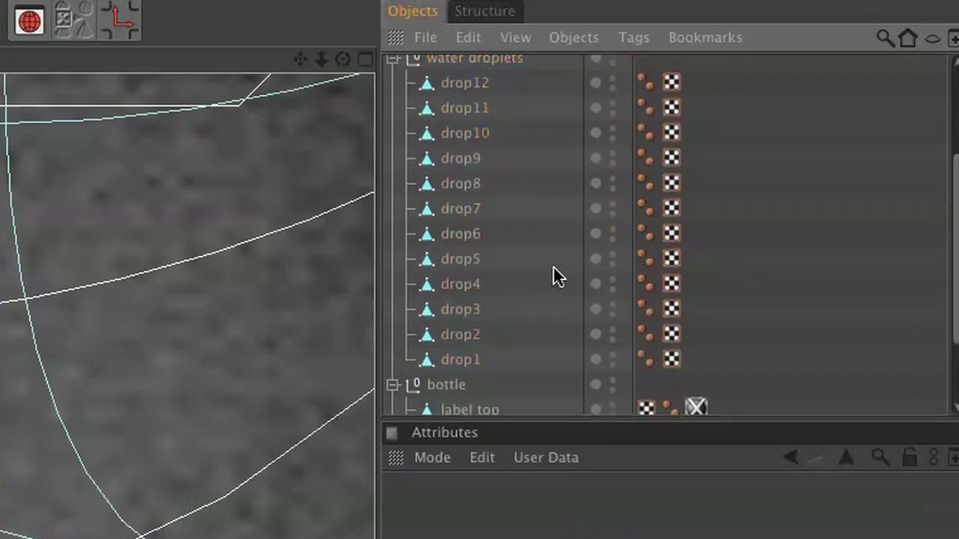
{"action": "scroll", "coordinate": [553, 267], "scroll_direction": "up", "scroll_amount": 6}
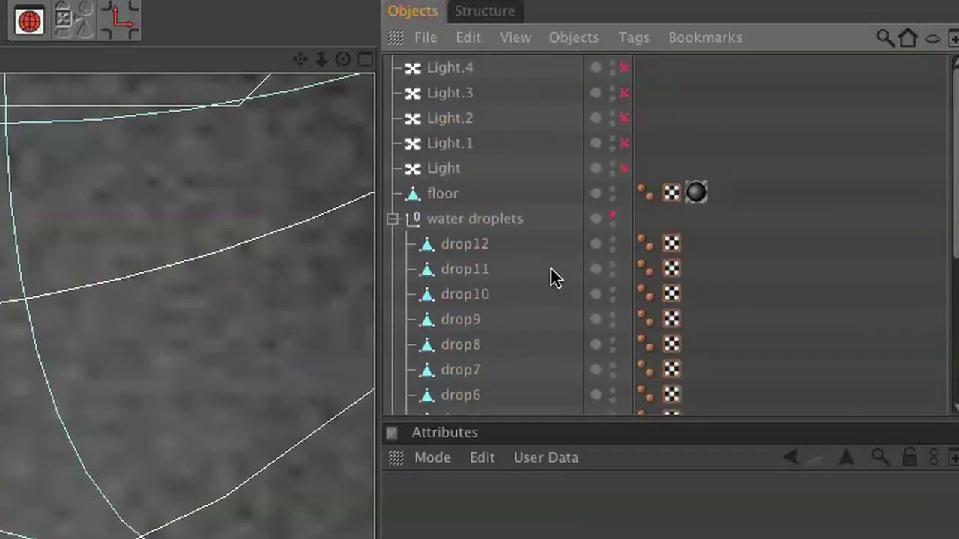
{"action": "left_click", "coordinate": [393, 218]}
Check the bottle group's label top, label bottom and water droplet objects, toggling the droplet's visibility
{"action": "left_click", "coordinate": [440, 243]}
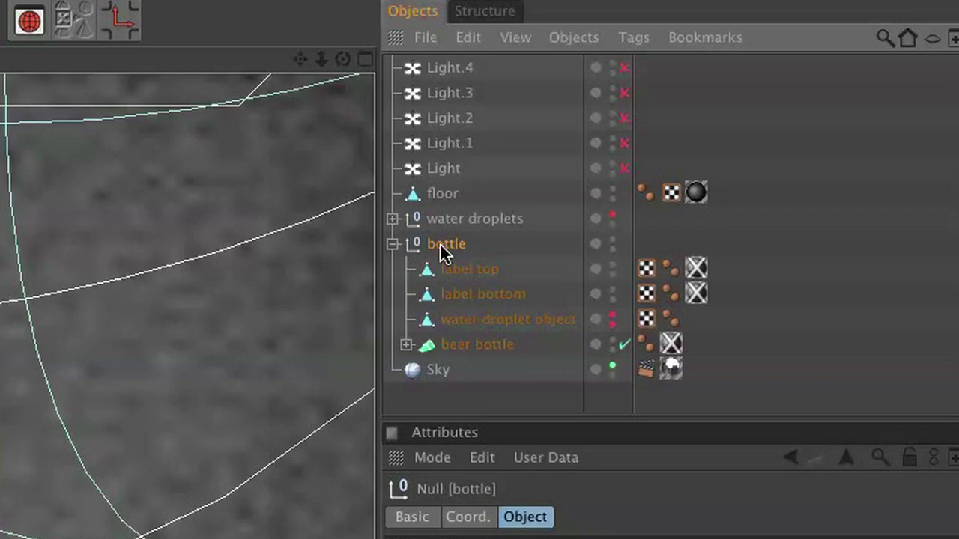
{"action": "left_click", "coordinate": [469, 269]}
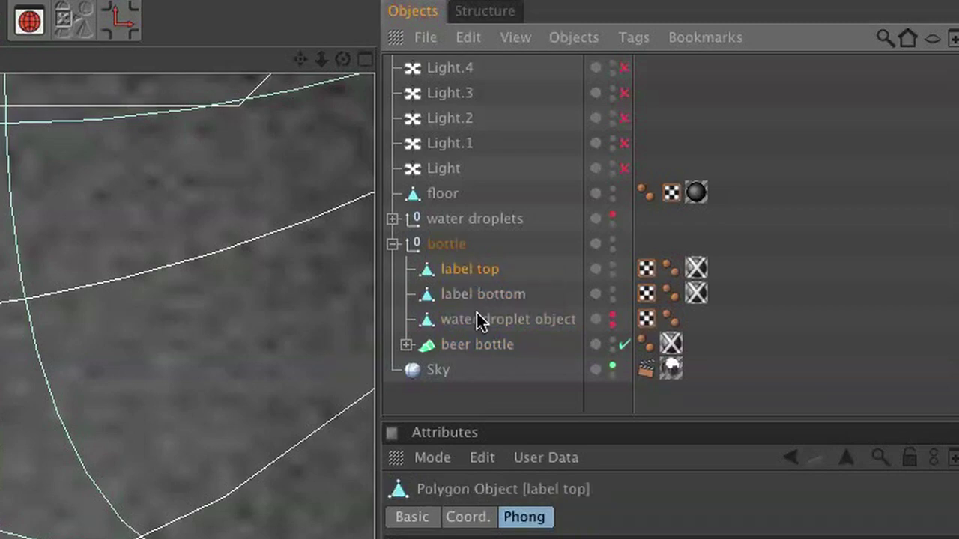
{"action": "left_click", "coordinate": [478, 294]}
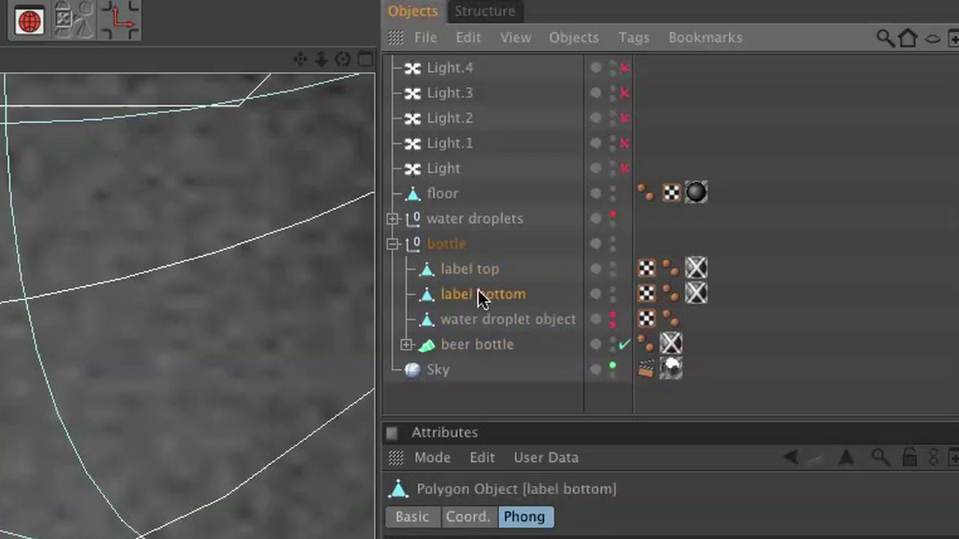
{"action": "left_click", "coordinate": [506, 320]}
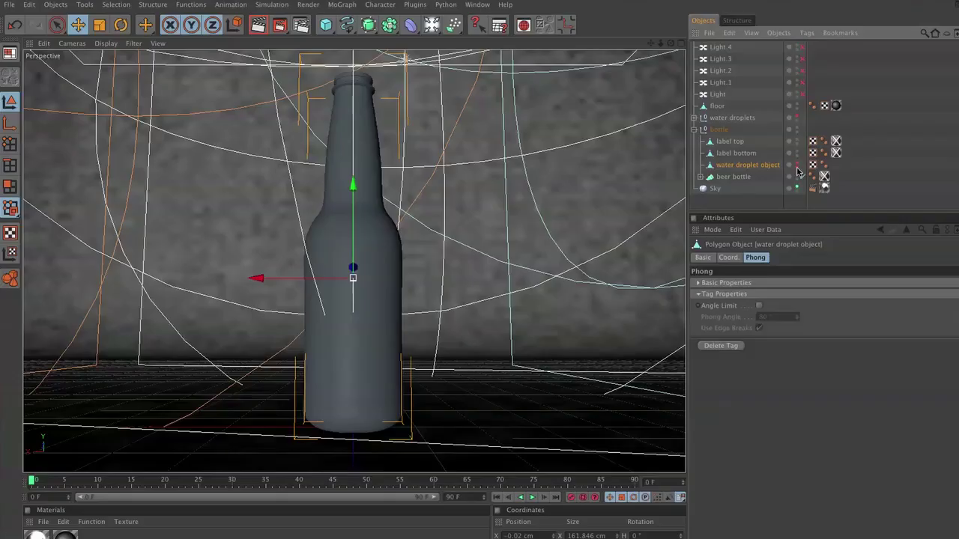
{"action": "left_click", "coordinate": [797, 165]}
{"action": "left_click", "coordinate": [797, 166]}
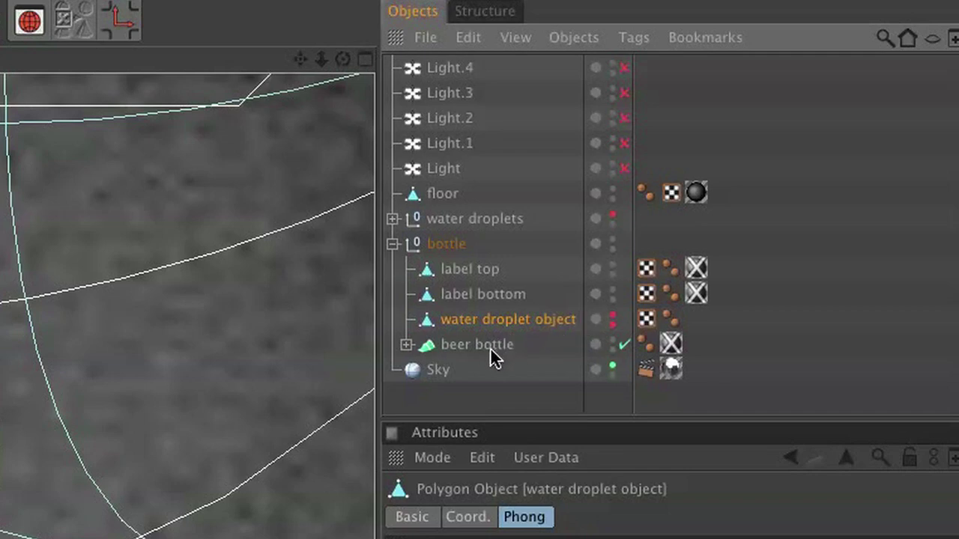
Inspect the beer bottle loft object and its circle children
{"action": "left_click", "coordinate": [489, 347]}
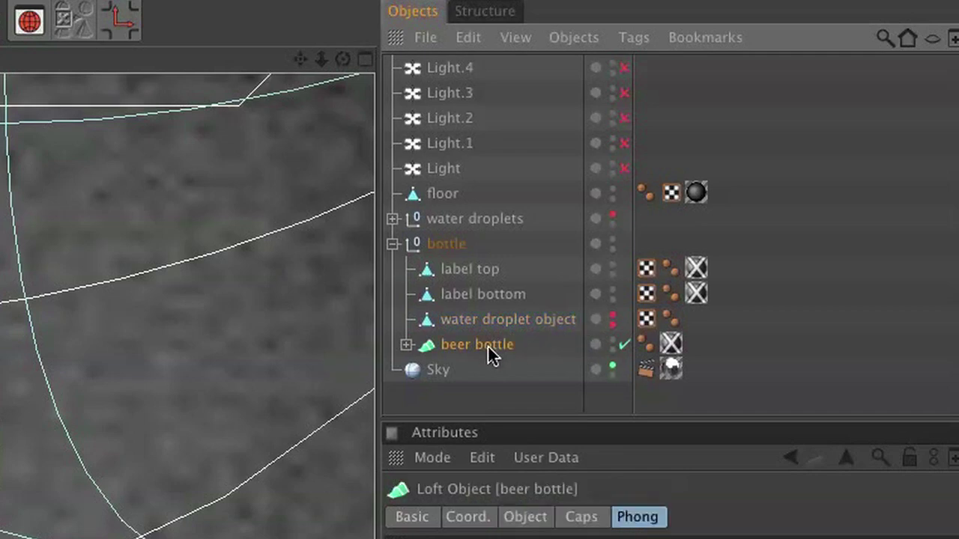
{"action": "left_click", "coordinate": [404, 344]}
{"action": "scroll", "coordinate": [454, 341], "scroll_direction": "down", "scroll_amount": 5}
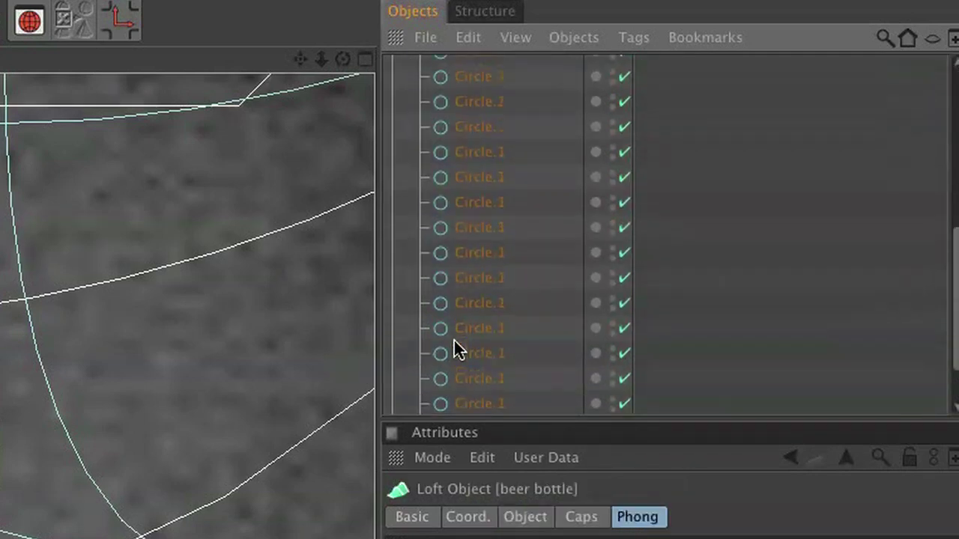
{"action": "scroll", "coordinate": [454, 341], "scroll_direction": "up", "scroll_amount": 5}
{"action": "left_click", "coordinate": [407, 127]}
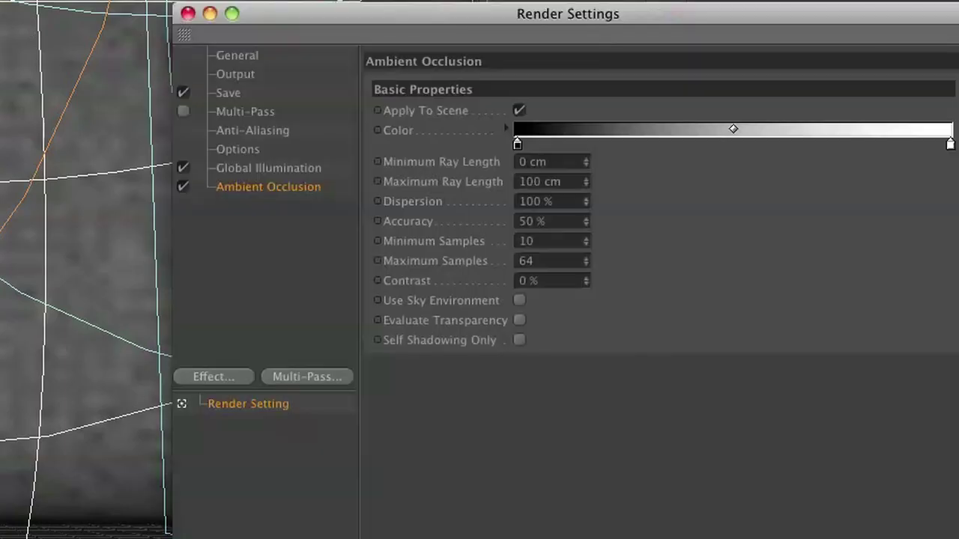
Turn on Evaluate Transparency in the Ambient Occlusion render settings
{"action": "left_click", "coordinate": [281, 172]}
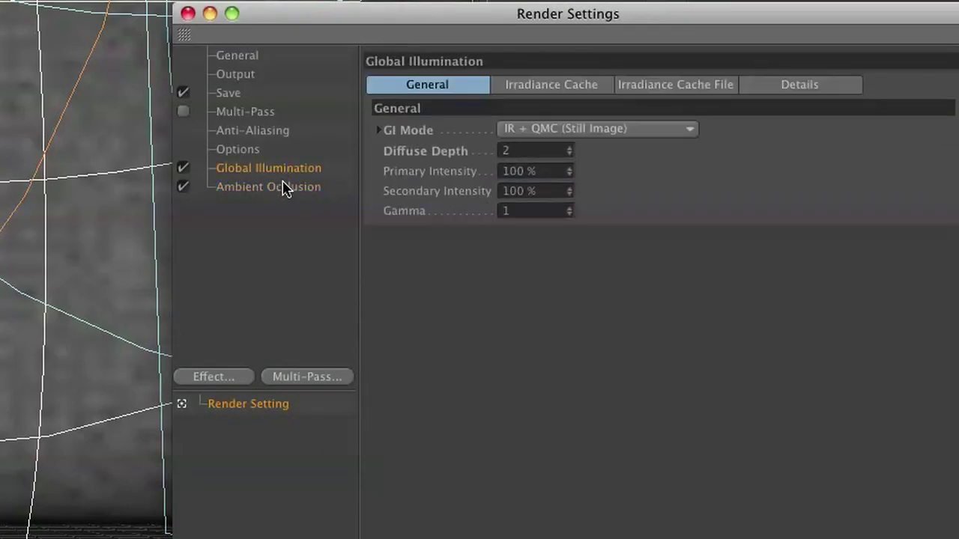
{"action": "left_click", "coordinate": [285, 190]}
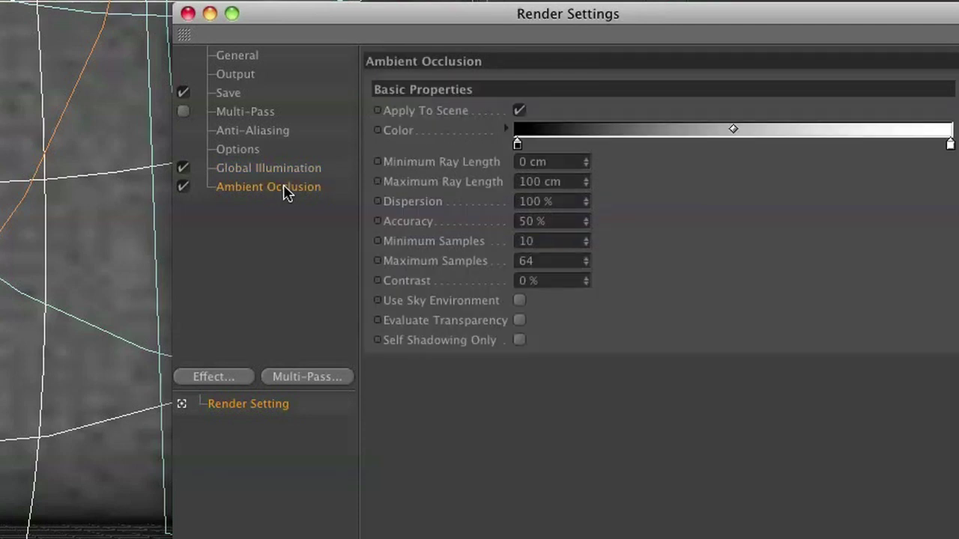
{"action": "left_click", "coordinate": [519, 322]}
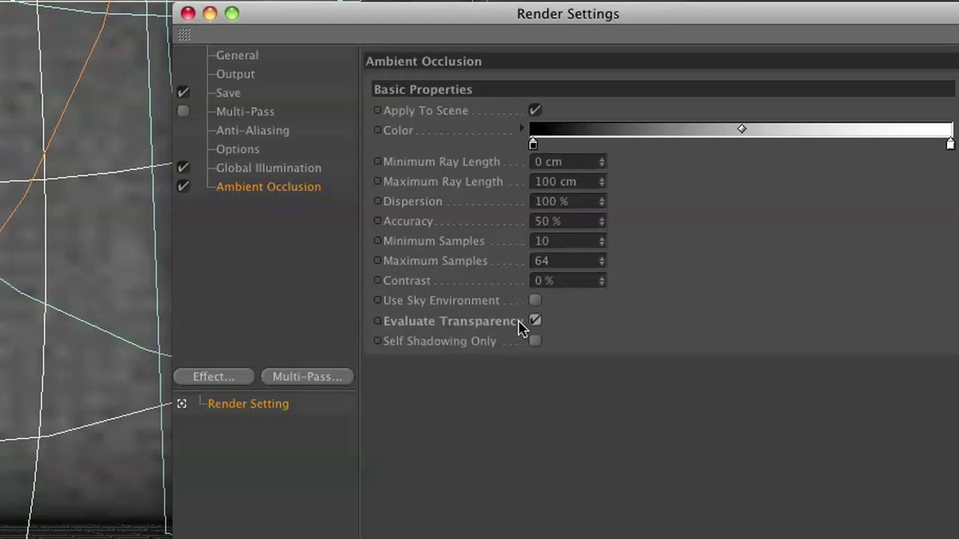
Close Render Settings and create a new material named 'bottle glass'
{"action": "left_click", "coordinate": [188, 13]}
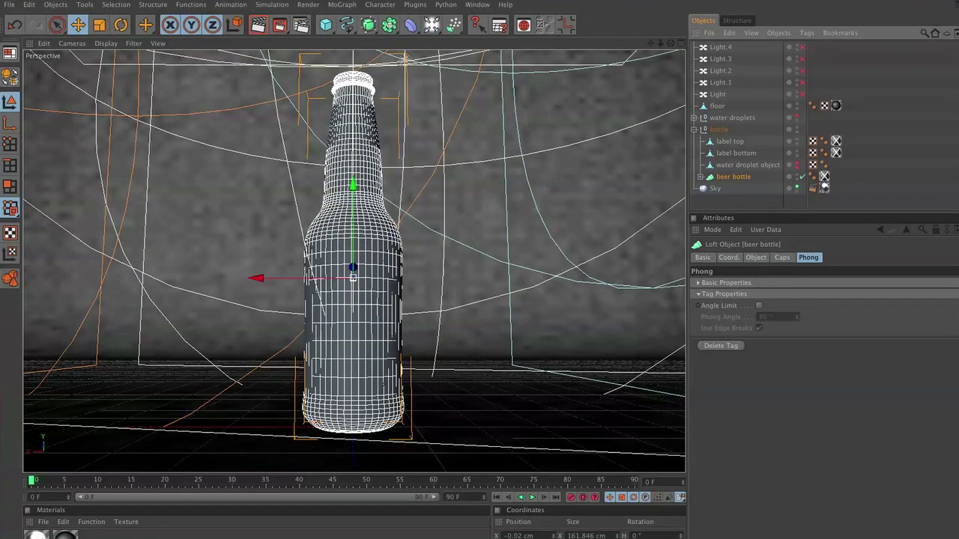
{"action": "left_click", "coordinate": [36, 534]}
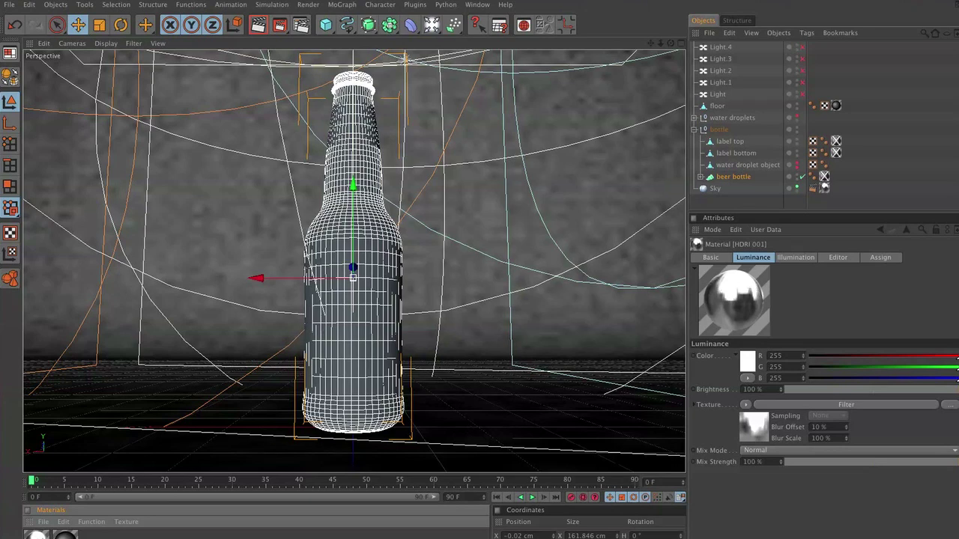
{"action": "left_click", "coordinate": [43, 523]}
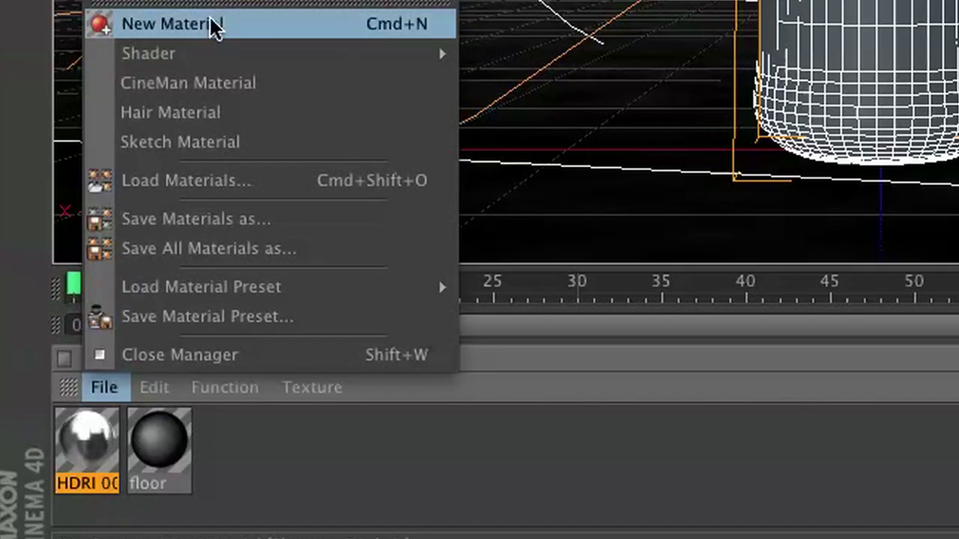
{"action": "left_click", "coordinate": [86, 378]}
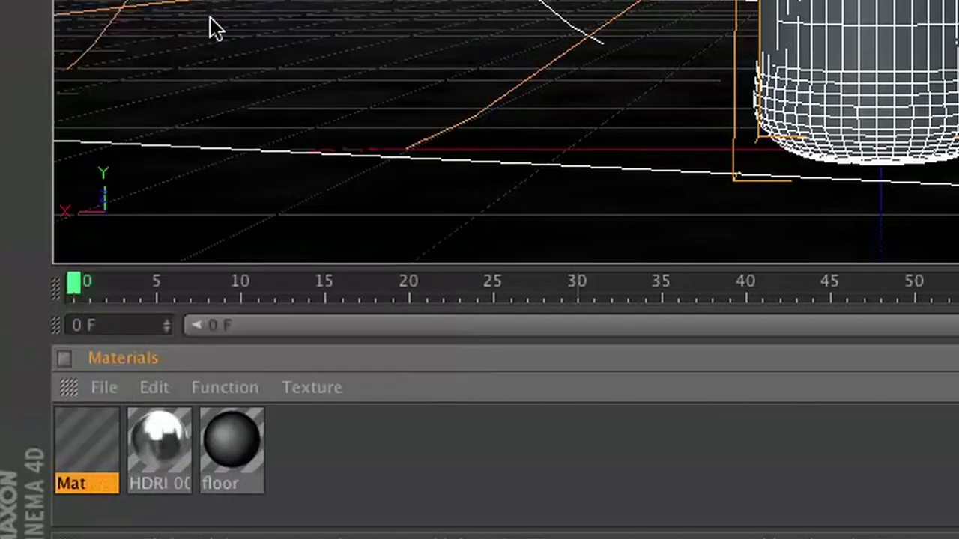
{"action": "double_click", "coordinate": [87, 482]}
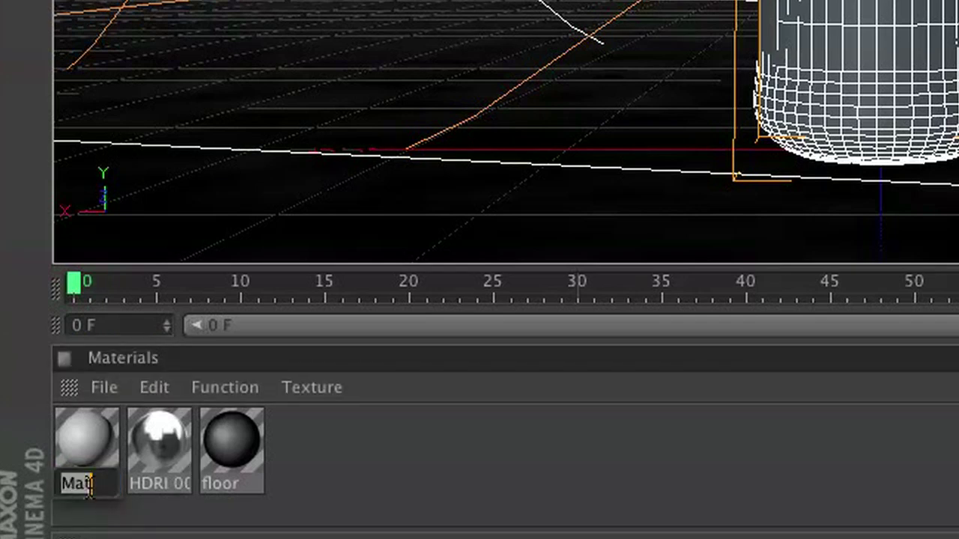
{"action": "type", "text": "bottle"}
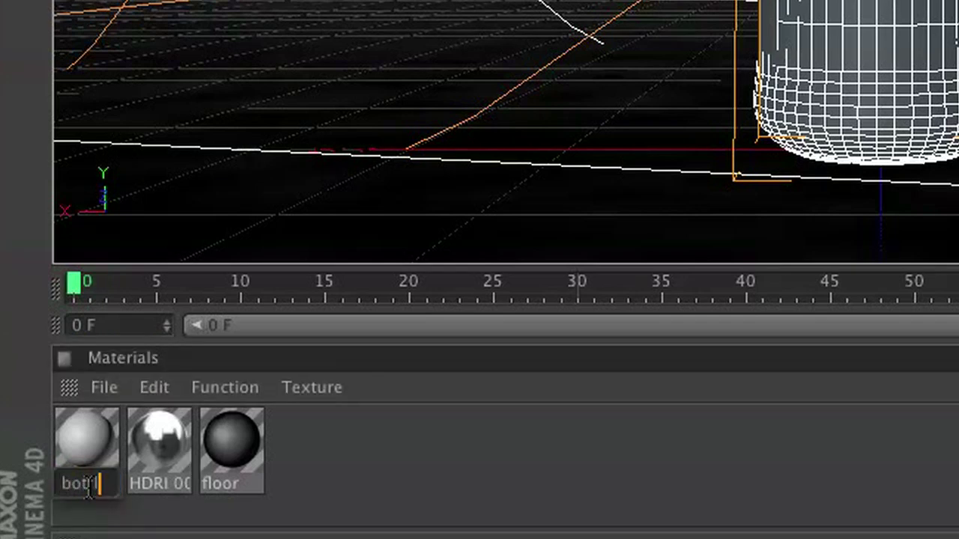
{"action": "type", "text": " glass"}
{"action": "key", "text": "Return"}
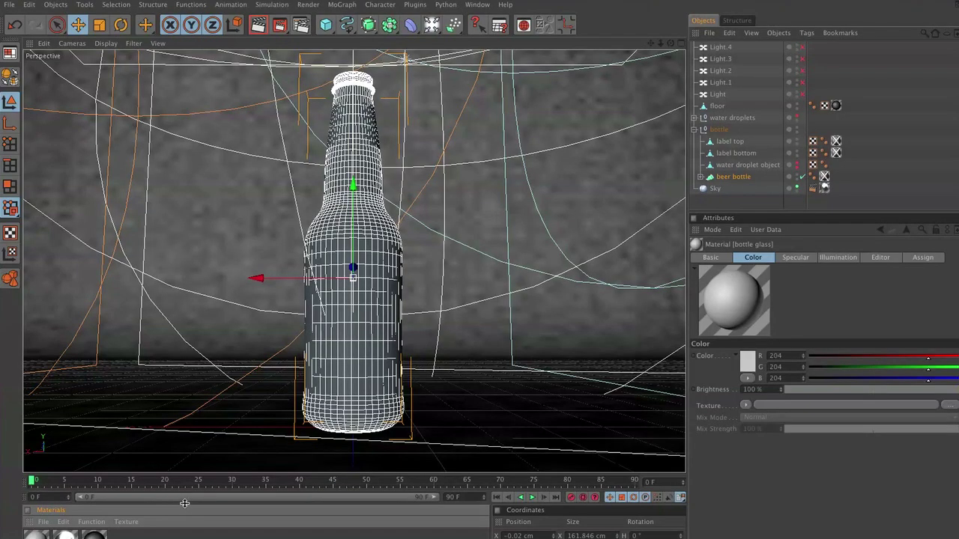
{"action": "left_click", "coordinate": [710, 257]}
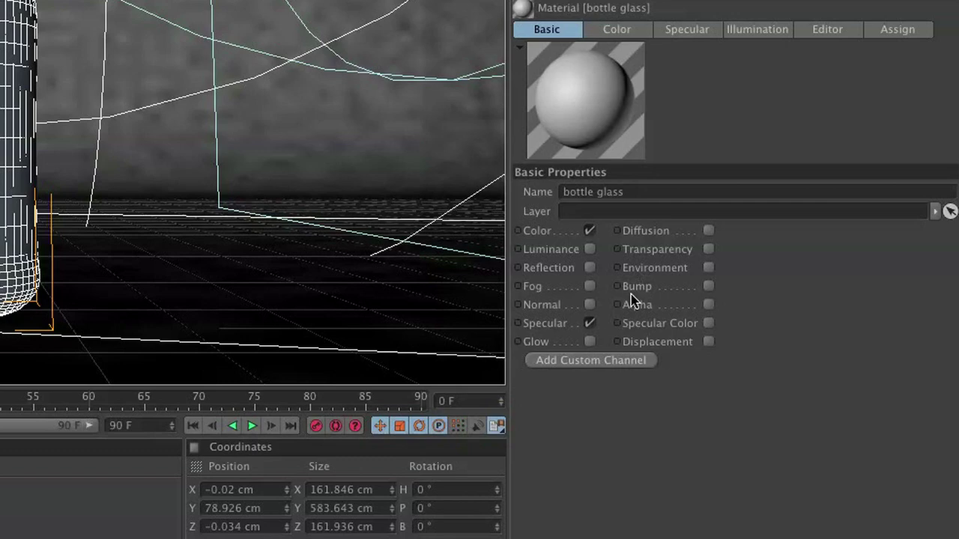
Enable the Reflection, Specular Color, Bump and Transparency channels on bottle glass
{"action": "left_click", "coordinate": [591, 268]}
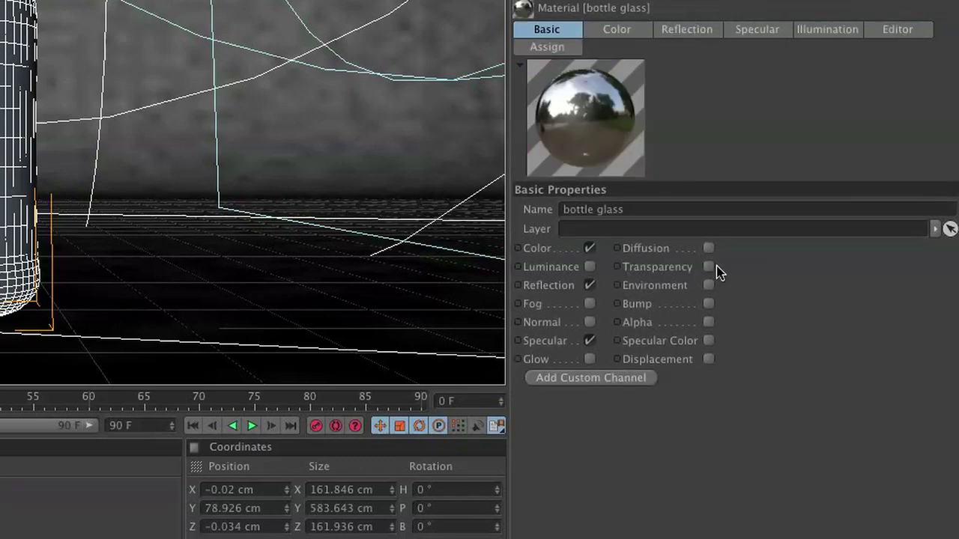
{"action": "left_click", "coordinate": [708, 341]}
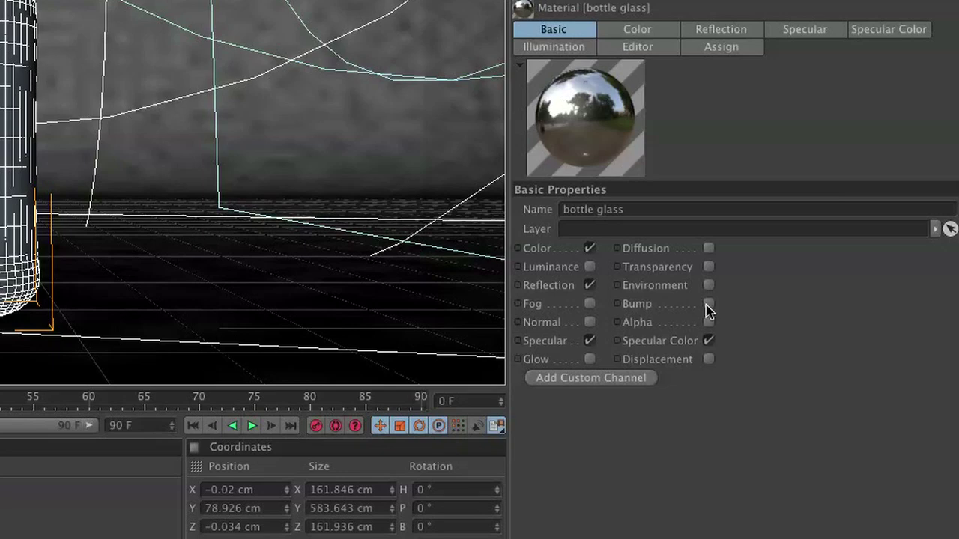
{"action": "left_click", "coordinate": [708, 305]}
{"action": "left_click", "coordinate": [708, 267]}
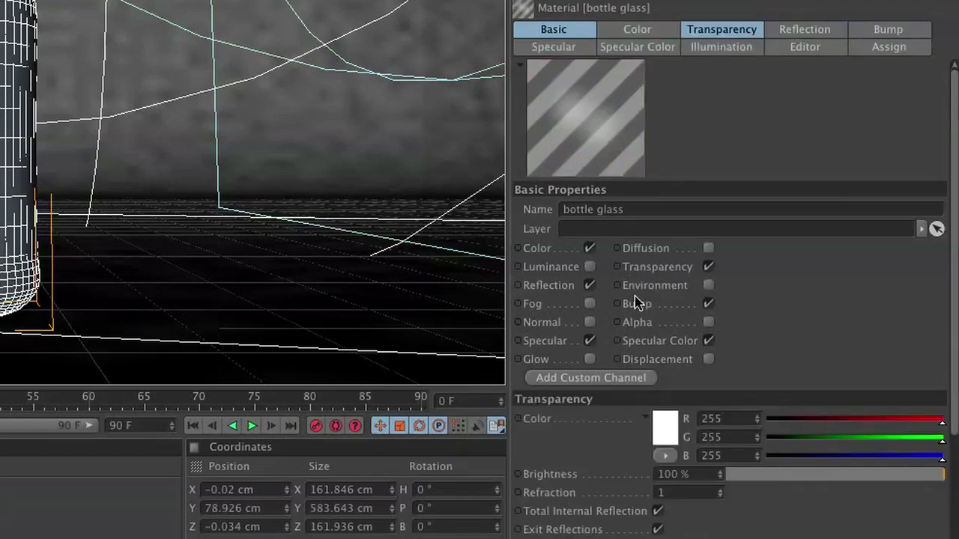
Set the base colour to black and Transparency brightness to 70%
{"action": "left_click", "coordinate": [629, 30]}
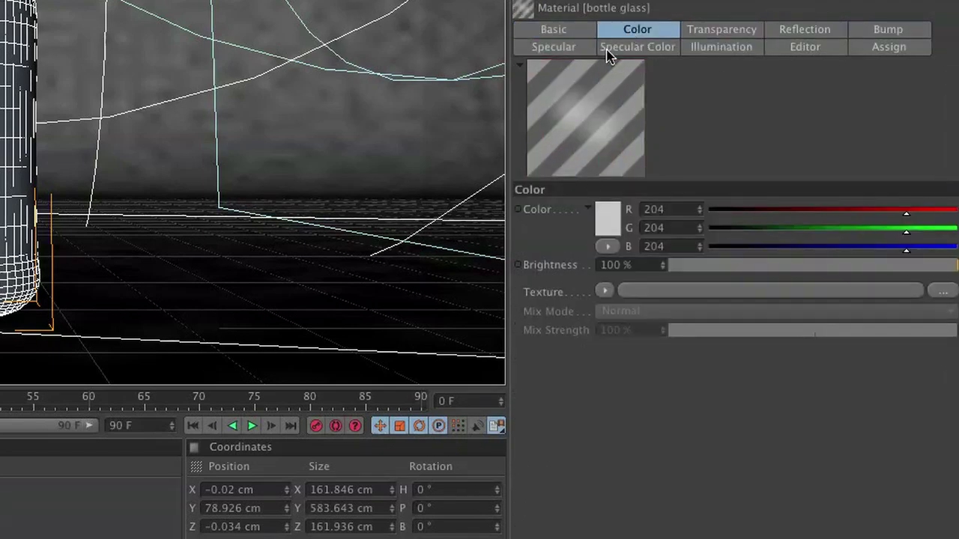
{"action": "left_click", "coordinate": [608, 219]}
{"action": "left_click", "coordinate": [527, 208]}
{"action": "left_click_drag", "start_coordinate": [527, 209], "coordinate": [559, 258]}
{"action": "left_click", "coordinate": [639, 295]}
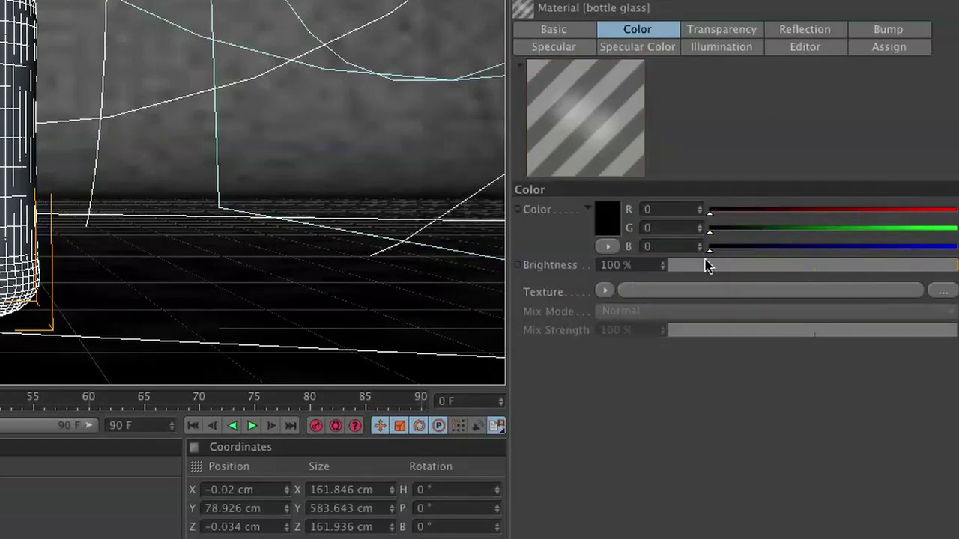
{"action": "left_click", "coordinate": [724, 34]}
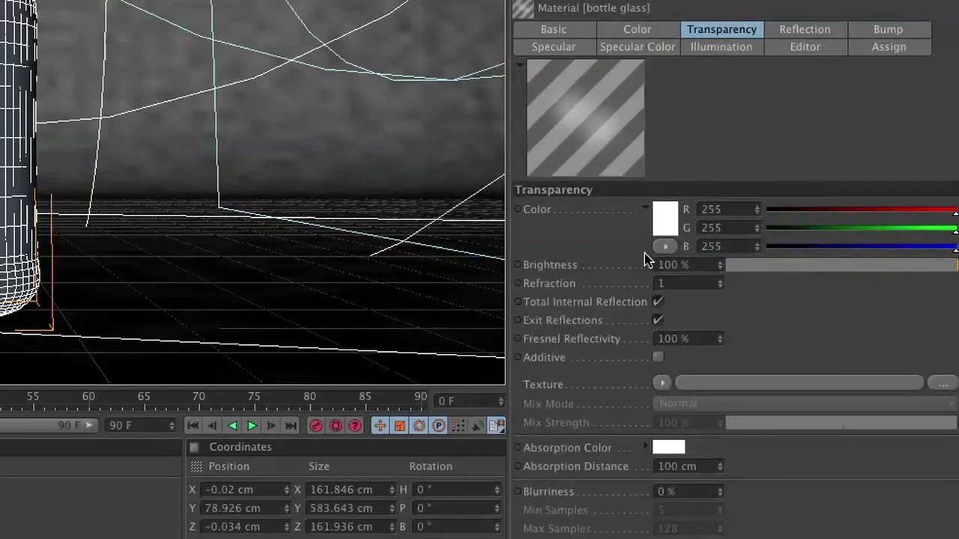
{"action": "left_click_drag", "start_coordinate": [923, 270], "coordinate": [892, 268]}
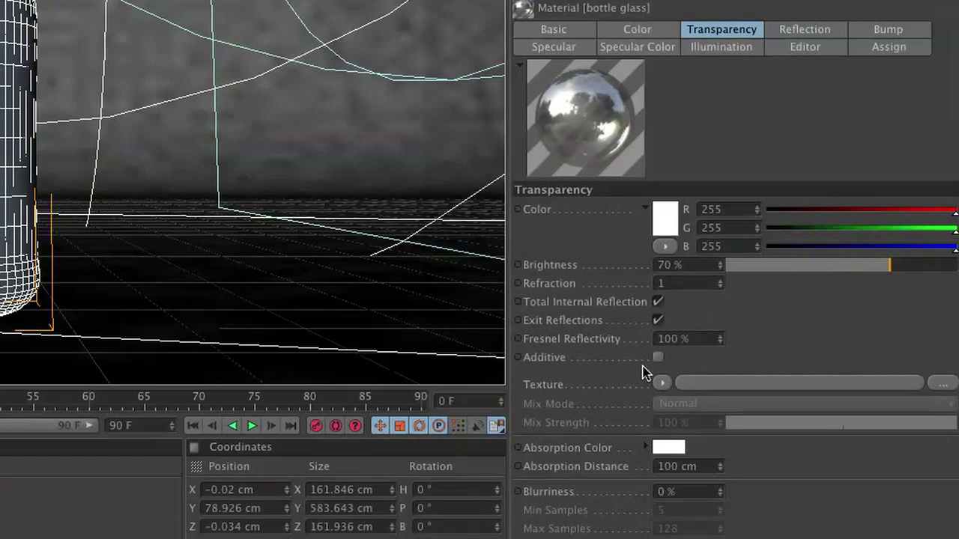
Tint the Absorption Color to peach by editing its green value and setting blue to 153
{"action": "left_click", "coordinate": [664, 449]}
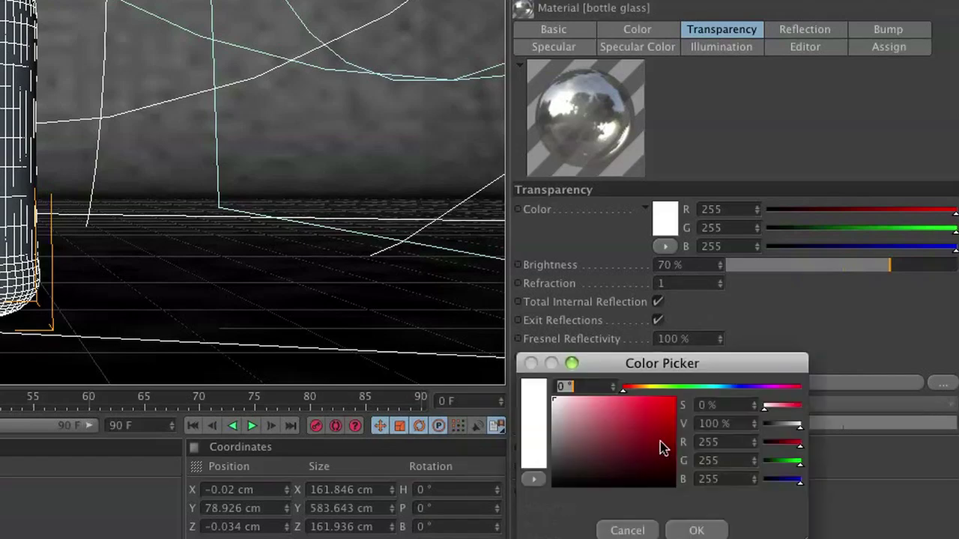
{"action": "left_click", "coordinate": [732, 458]}
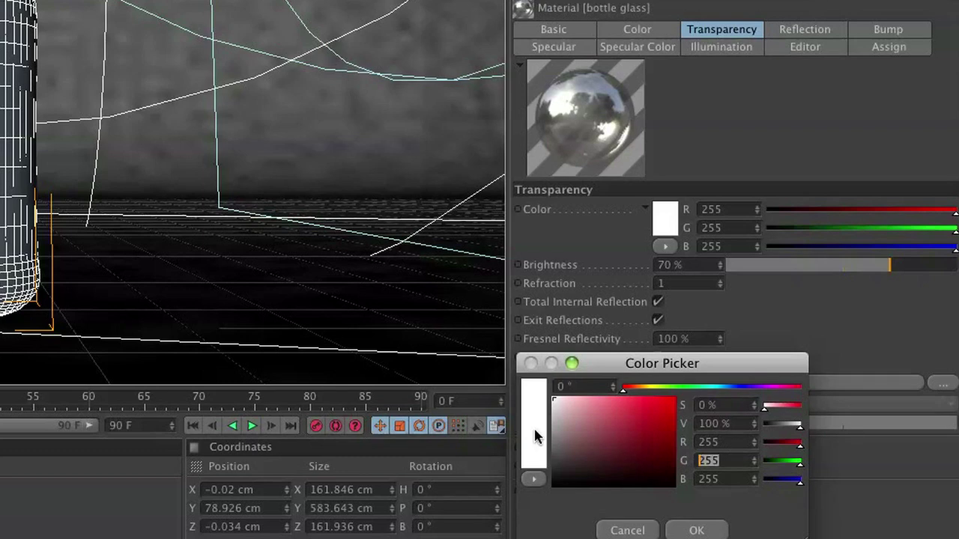
{"action": "type", "text": "230"}
{"action": "key", "text": "BackSpace"}
{"action": "key", "text": "BackSpace"}
{"action": "type", "text": "03"}
{"action": "key", "text": "Return"}
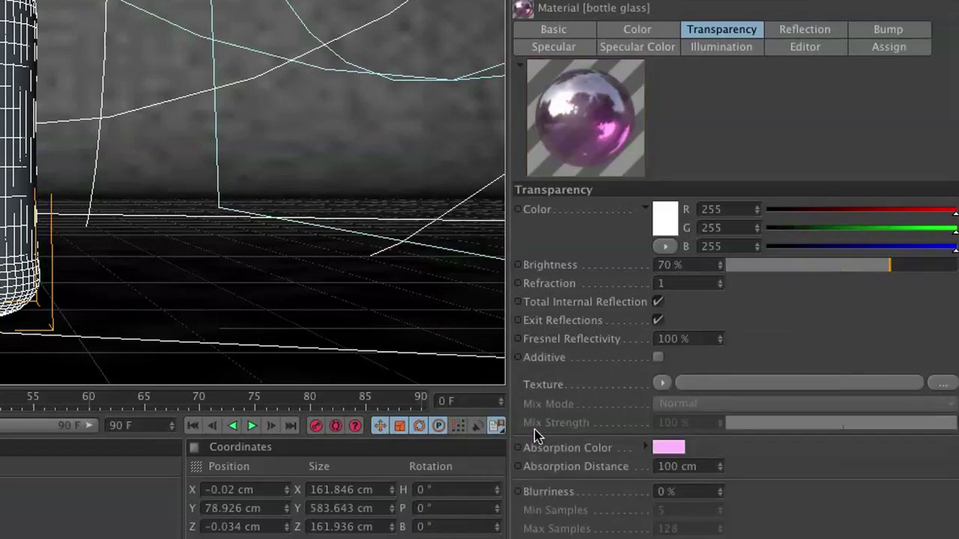
{"action": "left_click", "coordinate": [670, 448]}
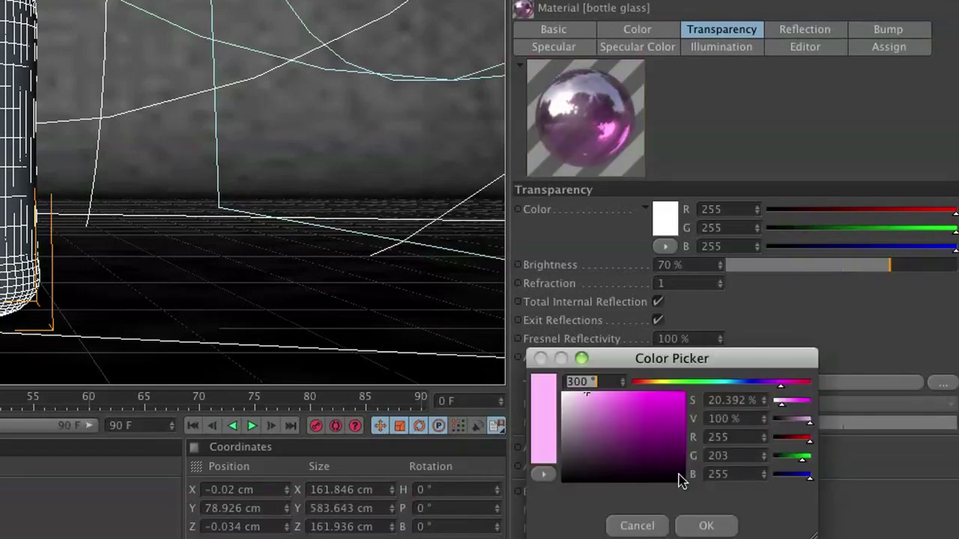
{"action": "double_click", "coordinate": [740, 474]}
{"action": "type", "text": "153"}
{"action": "key", "text": "Return"}
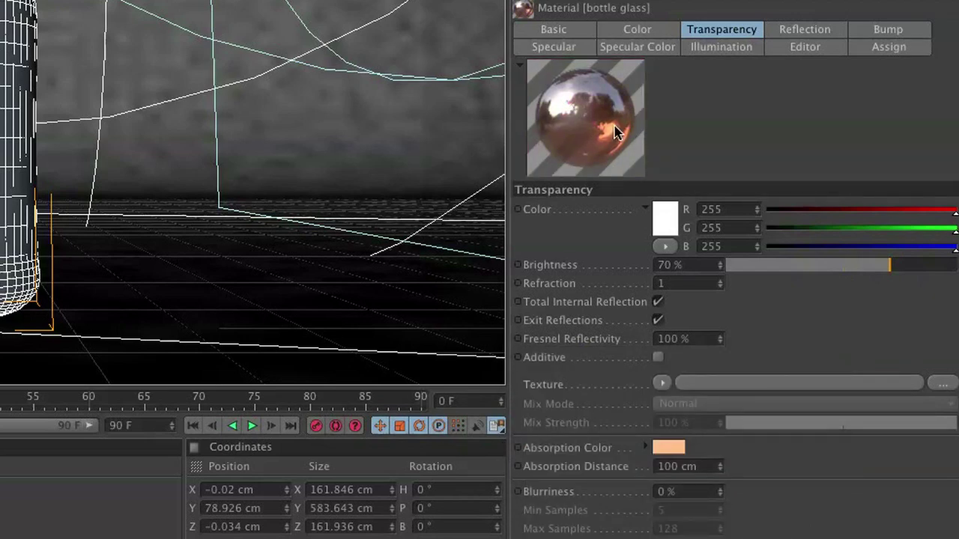
Test absorption distances of 45, 100 and 415 cm, settling on 45 cm
{"action": "double_click", "coordinate": [696, 471]}
{"action": "type", "text": "45"}
{"action": "key", "text": "Return"}
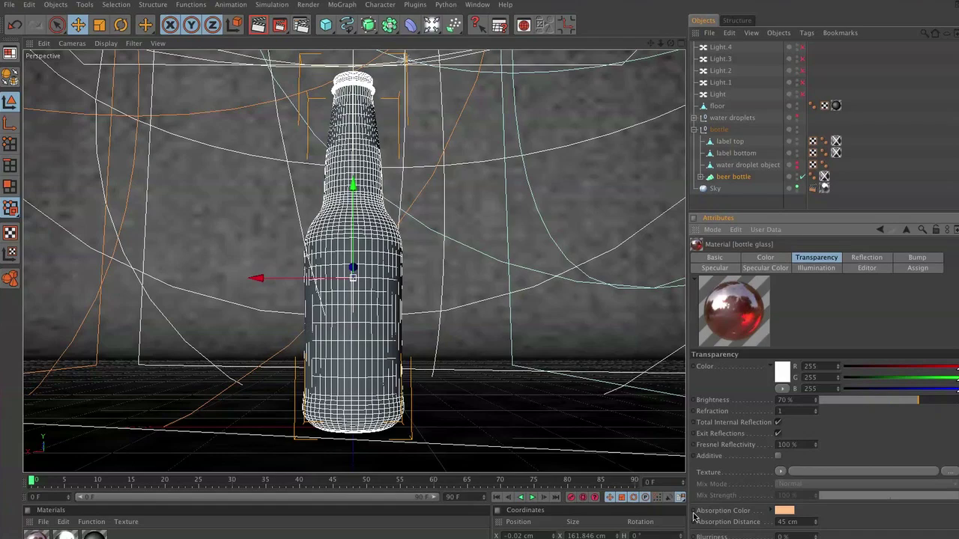
{"action": "double_click", "coordinate": [798, 523]}
{"action": "type", "text": "100"}
{"action": "key", "text": "Return"}
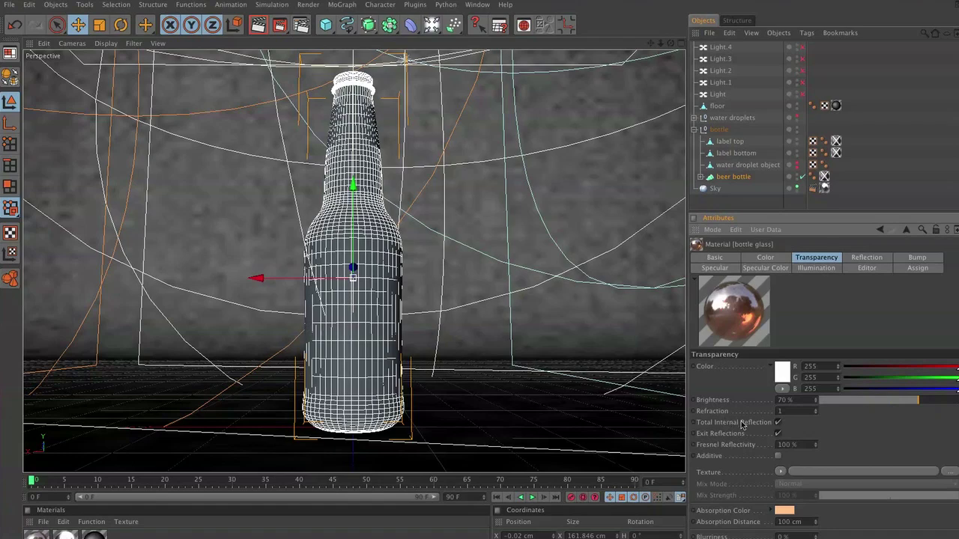
{"action": "double_click", "coordinate": [791, 523]}
{"action": "type", "text": "415"}
{"action": "key", "text": "Return"}
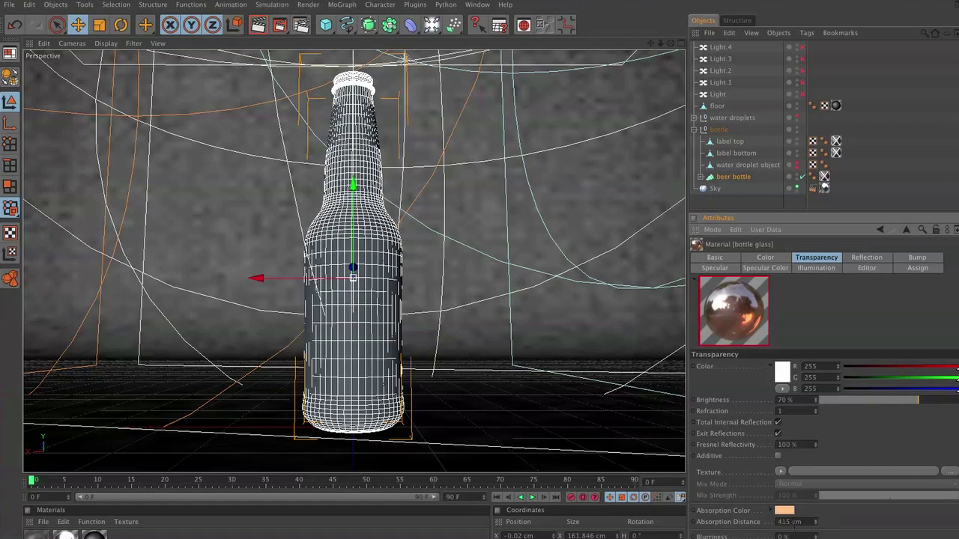
{"action": "double_click", "coordinate": [792, 522]}
{"action": "type", "text": "45"}
{"action": "key", "text": "Return"}
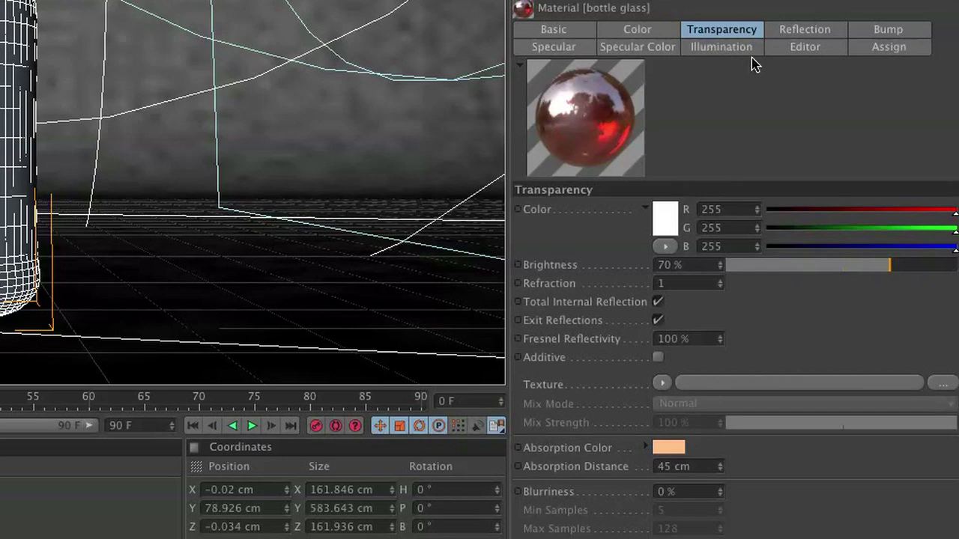
{"action": "left_click", "coordinate": [819, 30]}
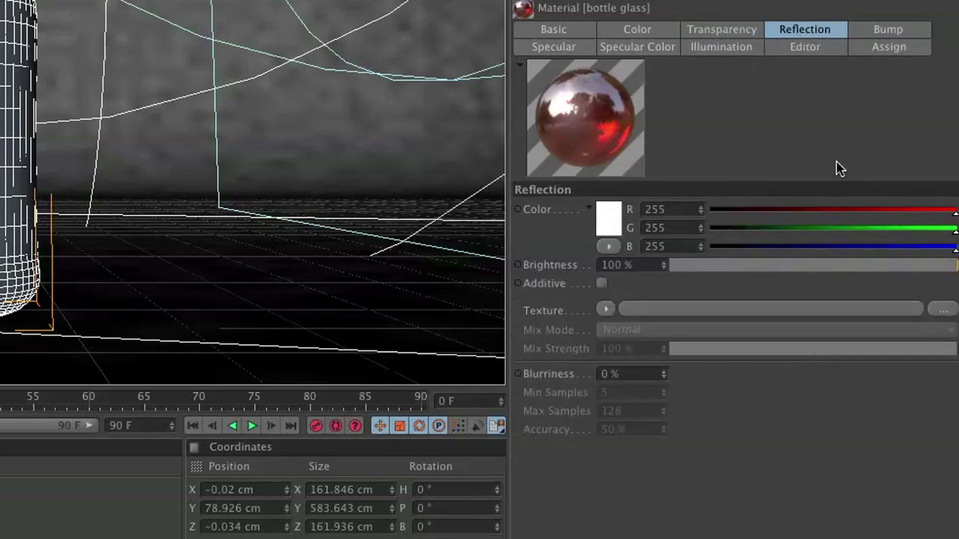
Load a Fresnel texture into the bottle glass Reflection channel
{"action": "left_click", "coordinate": [605, 309]}
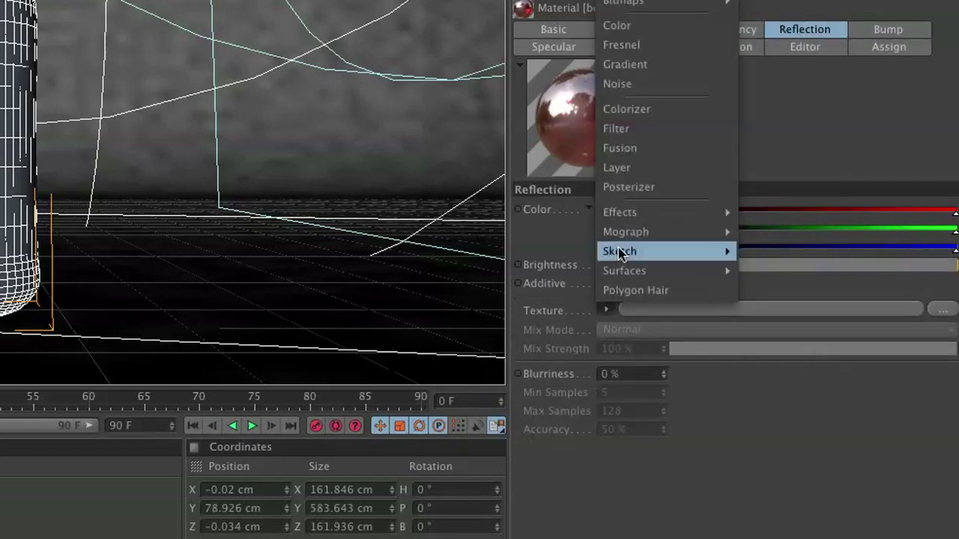
{"action": "left_click", "coordinate": [645, 45]}
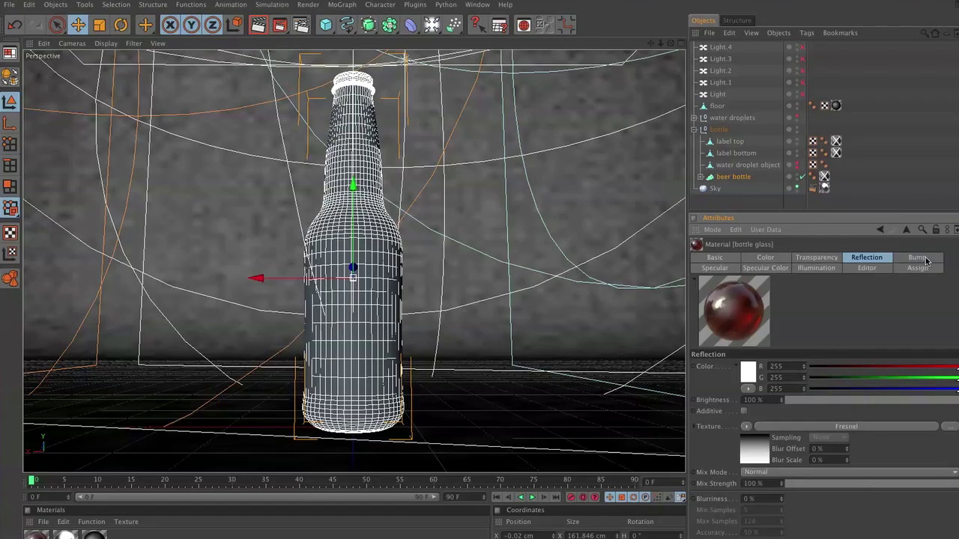
{"action": "left_click", "coordinate": [888, 29]}
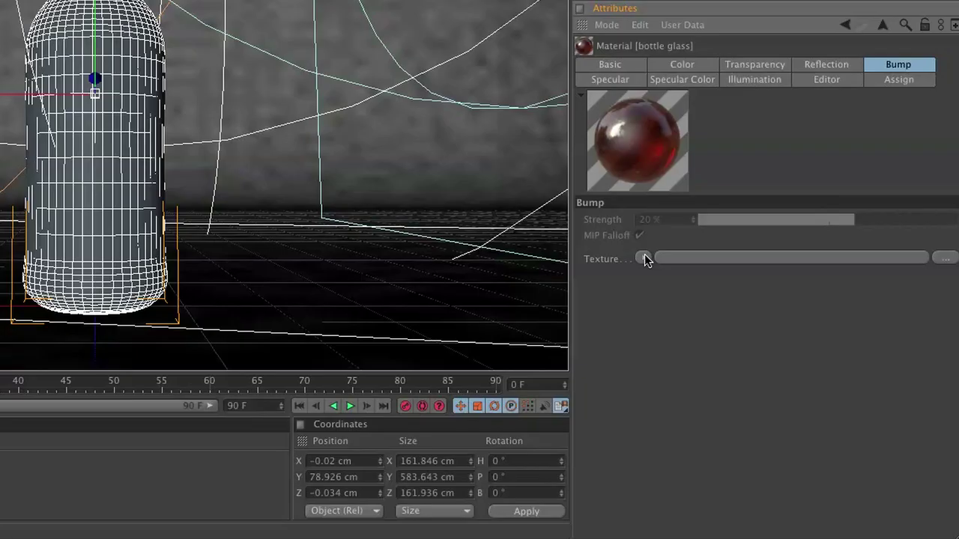
Load a Layer shader as the bump texture and add a Noise layer to it
{"action": "left_click", "coordinate": [740, 394]}
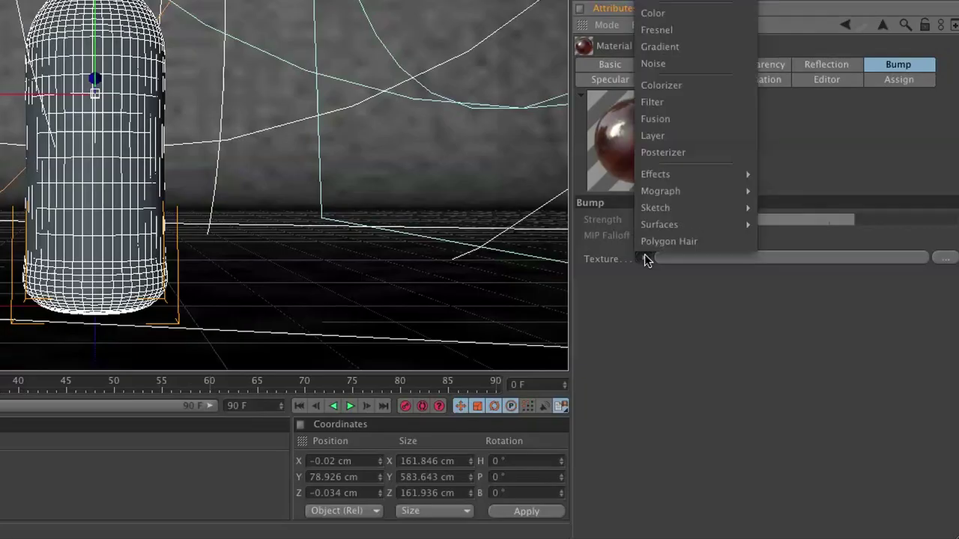
{"action": "left_click", "coordinate": [673, 137]}
{"action": "left_click", "coordinate": [651, 302]}
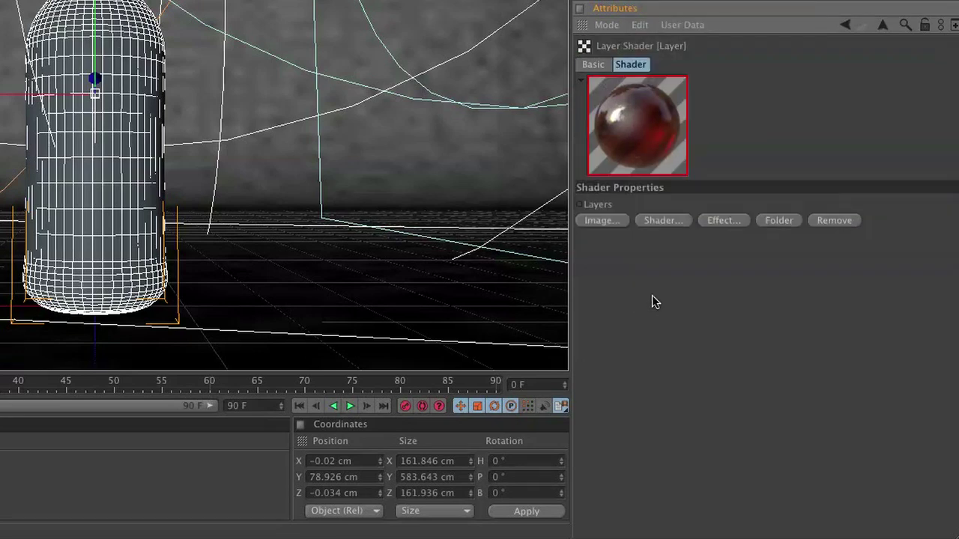
{"action": "left_click", "coordinate": [658, 219]}
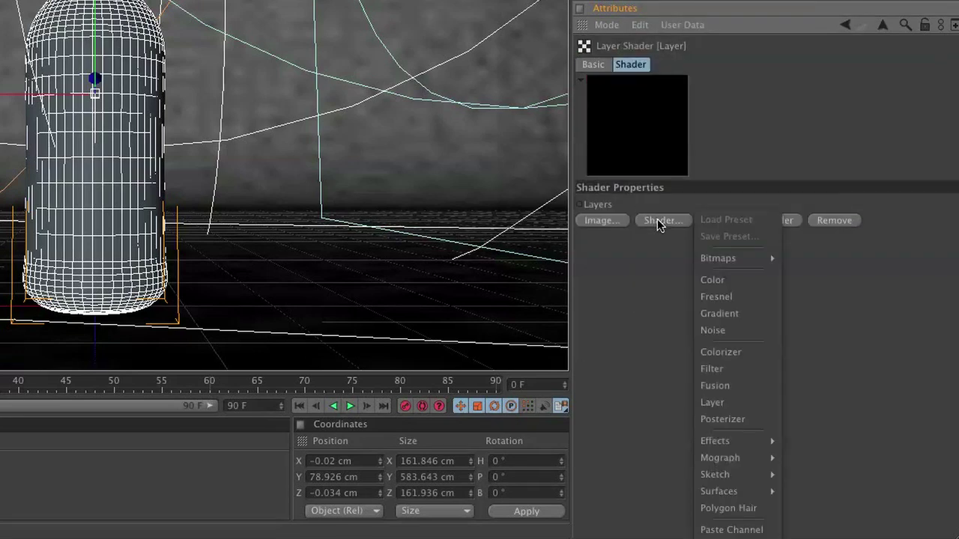
{"action": "left_click", "coordinate": [742, 331]}
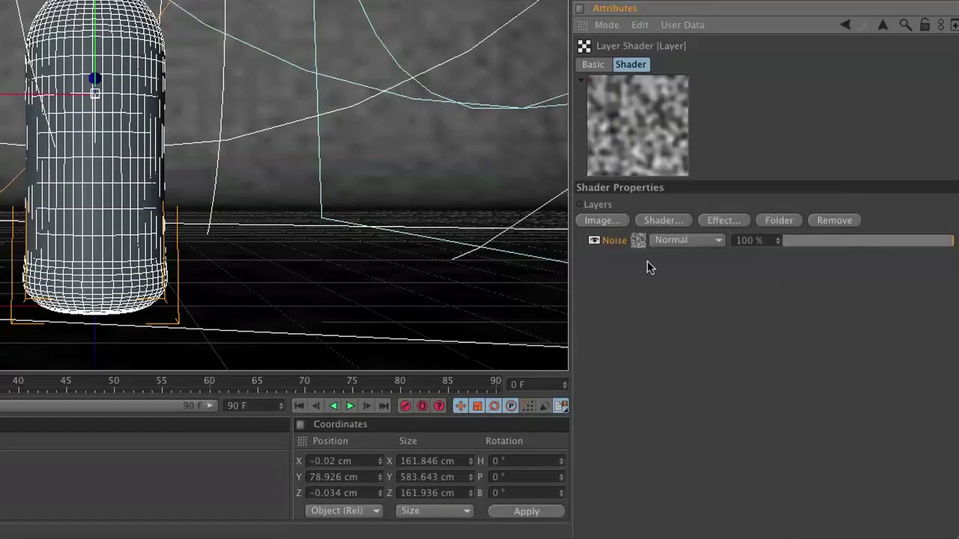
{"action": "left_click", "coordinate": [638, 240]}
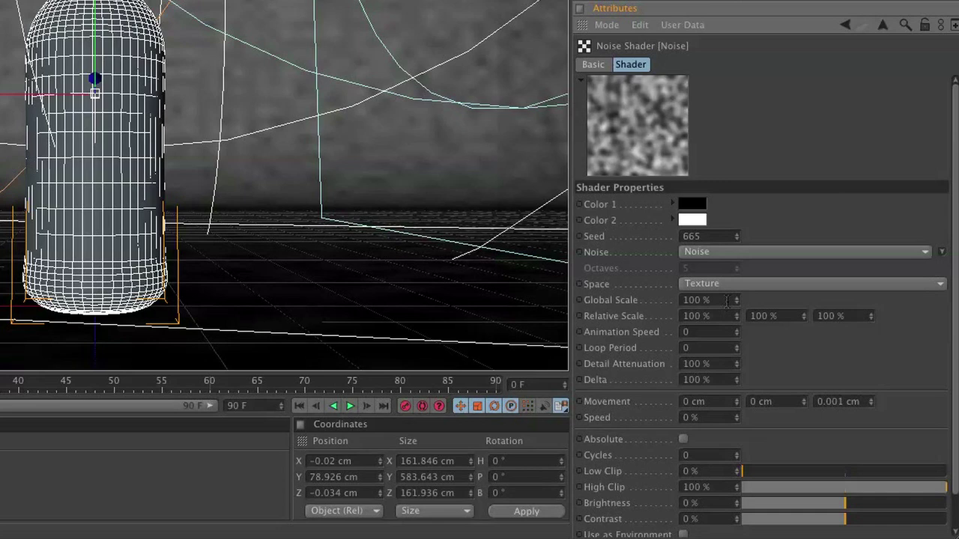
Set the noise type to Naki with 20% Global Scale and 1 octave
{"action": "left_click", "coordinate": [707, 253]}
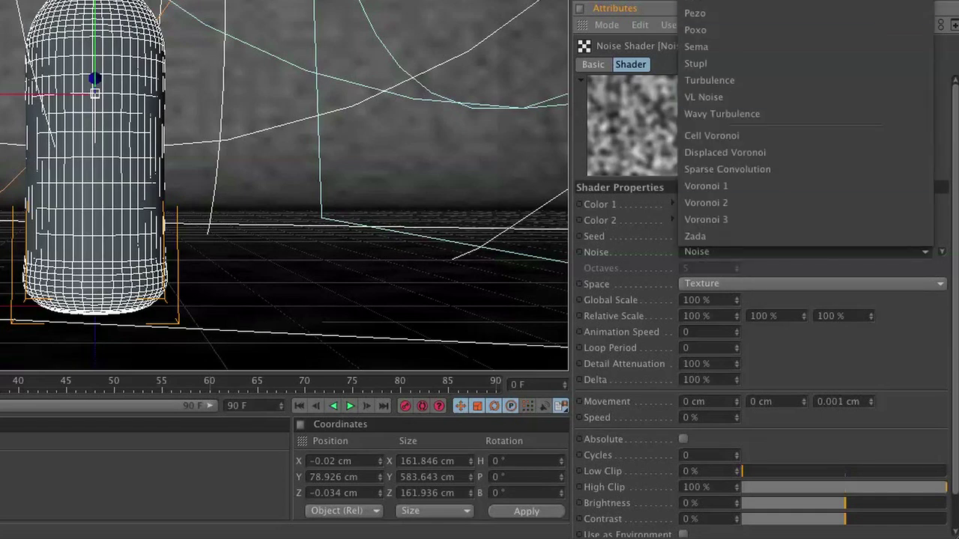
{"action": "left_click", "coordinate": [695, 3]}
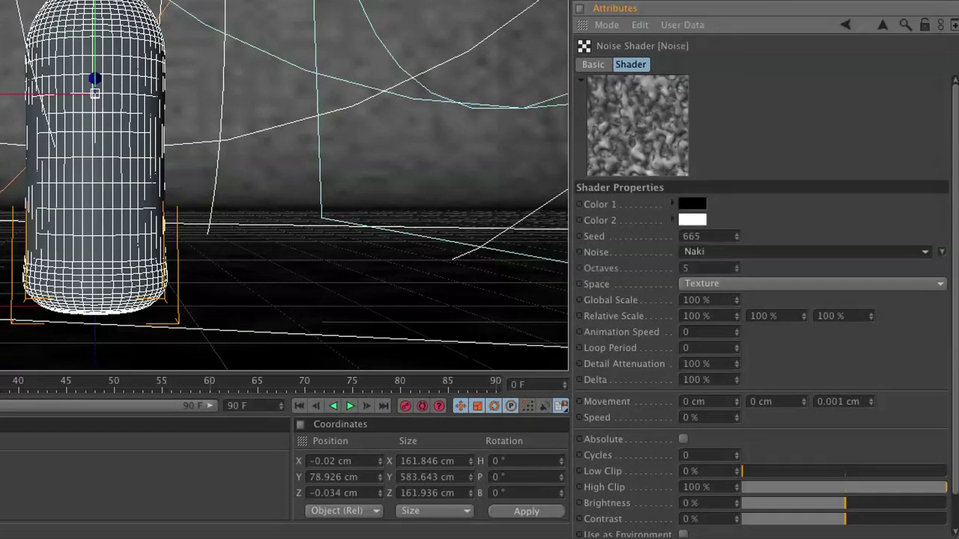
{"action": "left_click", "coordinate": [720, 300]}
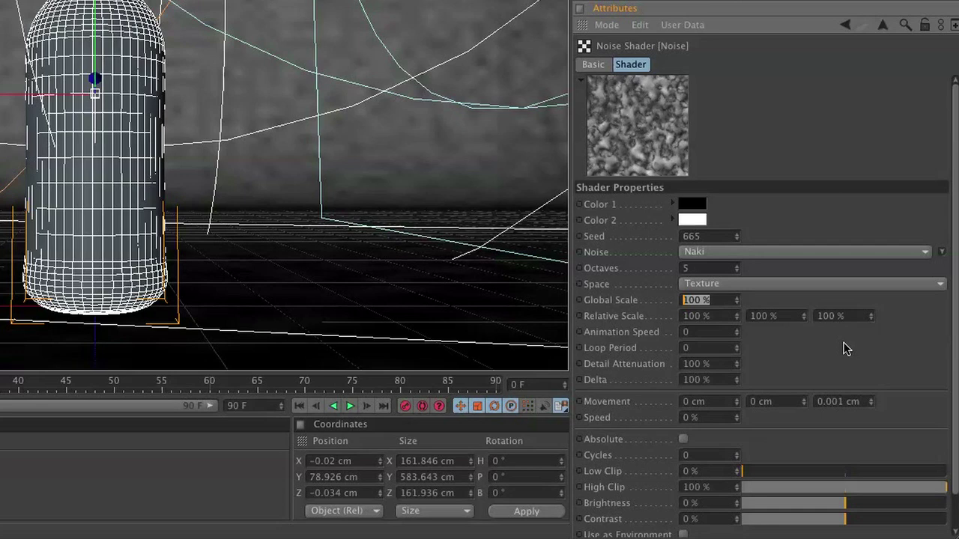
{"action": "type", "text": "20"}
{"action": "key", "text": "Return"}
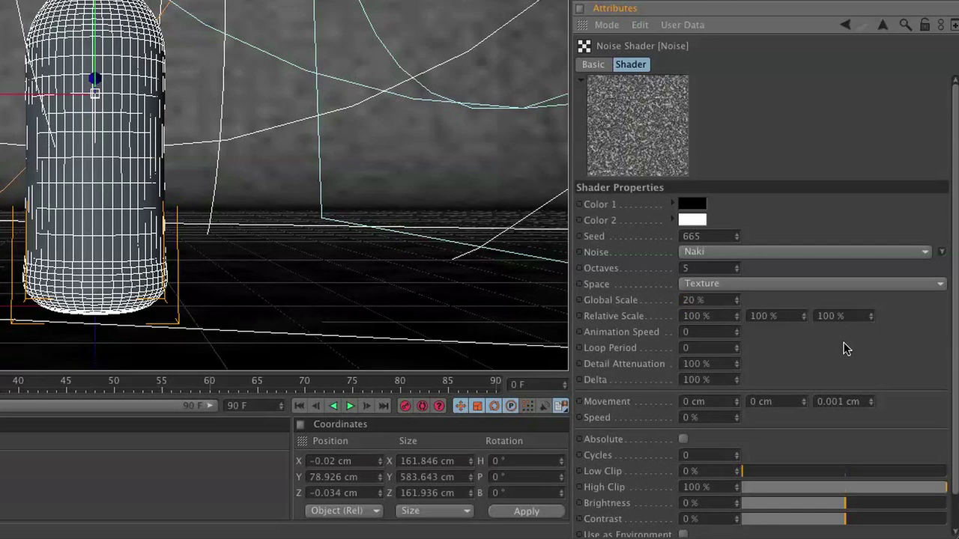
{"action": "left_click", "coordinate": [701, 268]}
{"action": "type", "text": "1"}
{"action": "key", "text": "Return"}
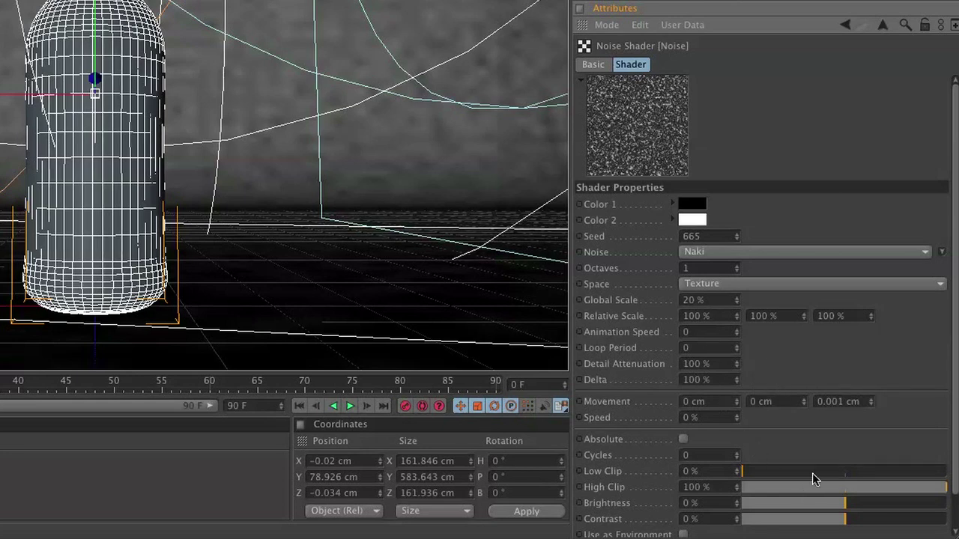
Raise the noise Low Clip to 50% and Contrast to 20%, enlarging the preview
{"action": "left_click_drag", "start_coordinate": [813, 473], "coordinate": [845, 470]}
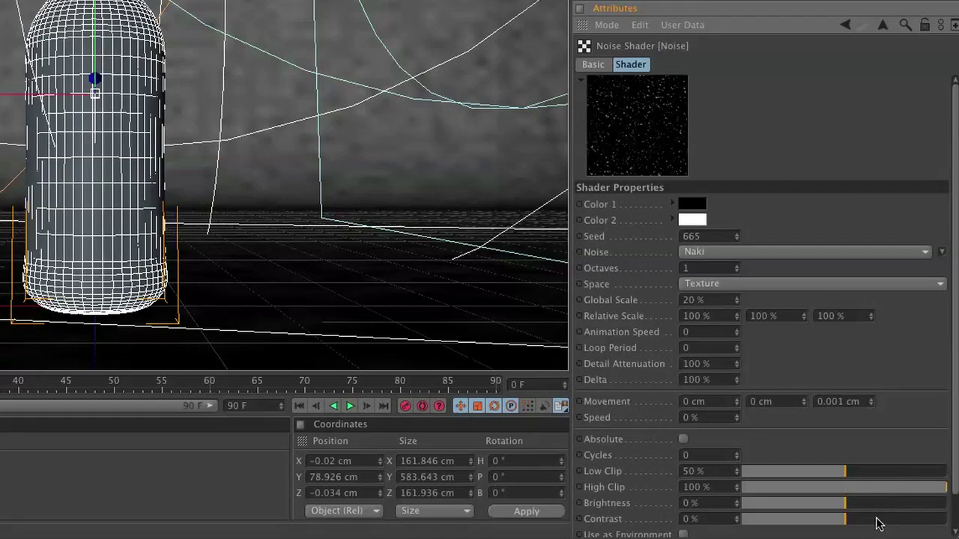
{"action": "left_click_drag", "start_coordinate": [879, 523], "coordinate": [867, 526]}
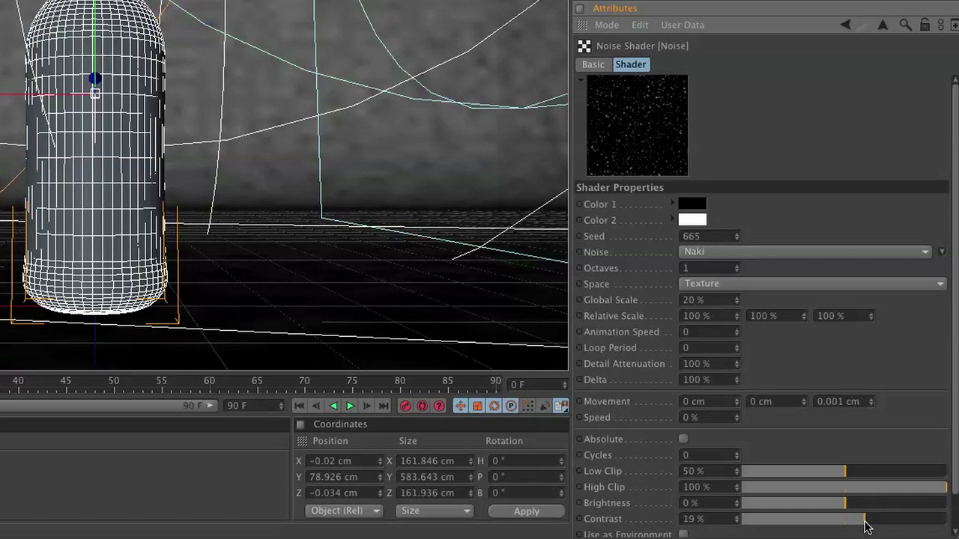
{"action": "right_click", "coordinate": [605, 152]}
{"action": "left_click", "coordinate": [688, 47]}
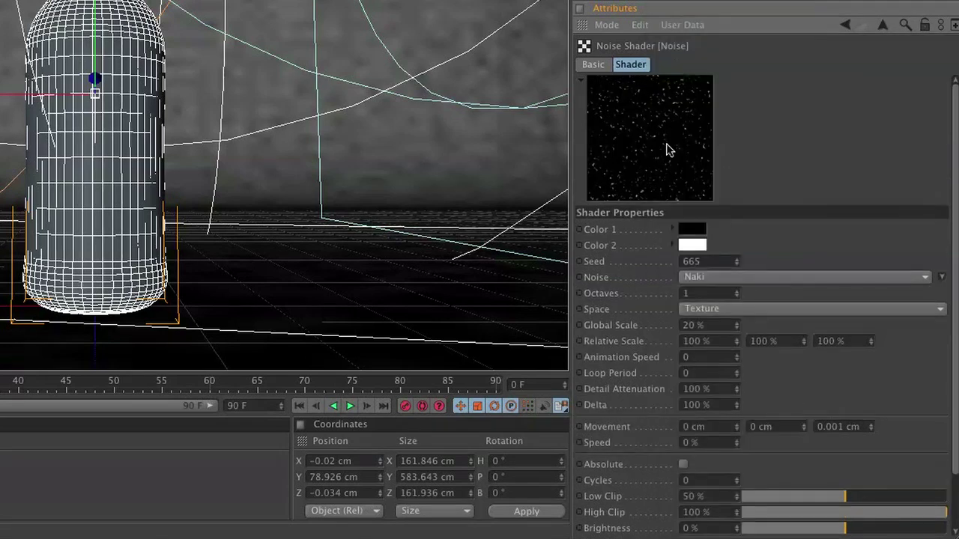
{"action": "left_click", "coordinate": [848, 25]}
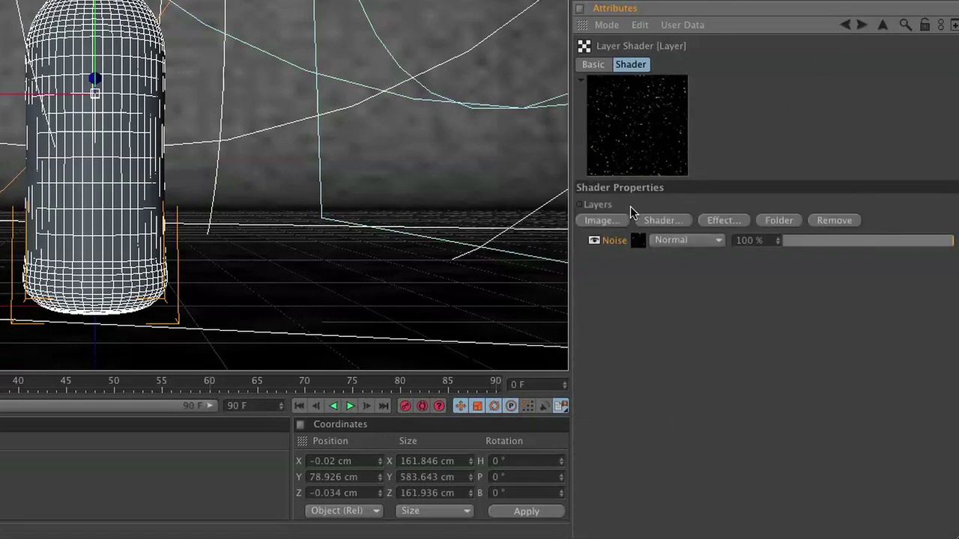
Add a second Noise layer set to Blistered Turbulence at 10% Global Scale
{"action": "left_click", "coordinate": [658, 222]}
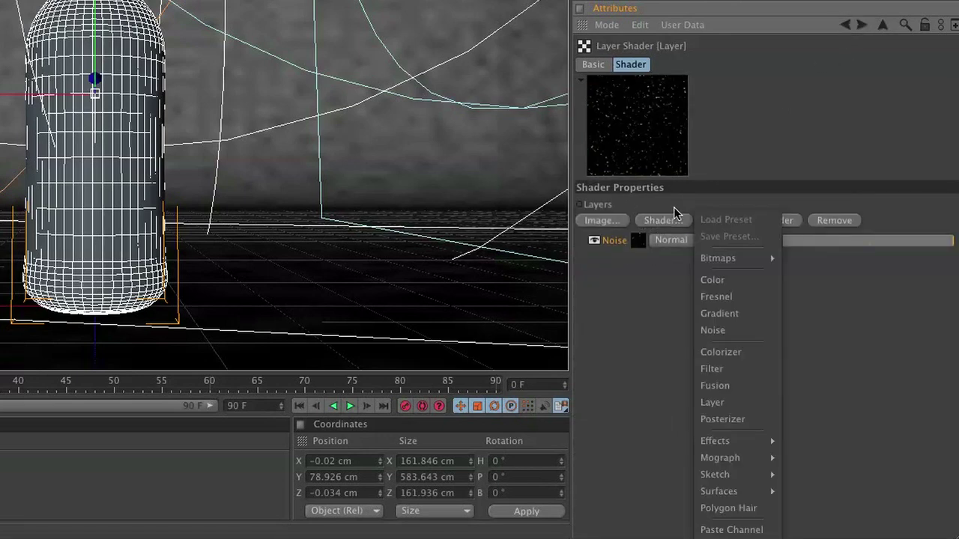
{"action": "left_click", "coordinate": [727, 332]}
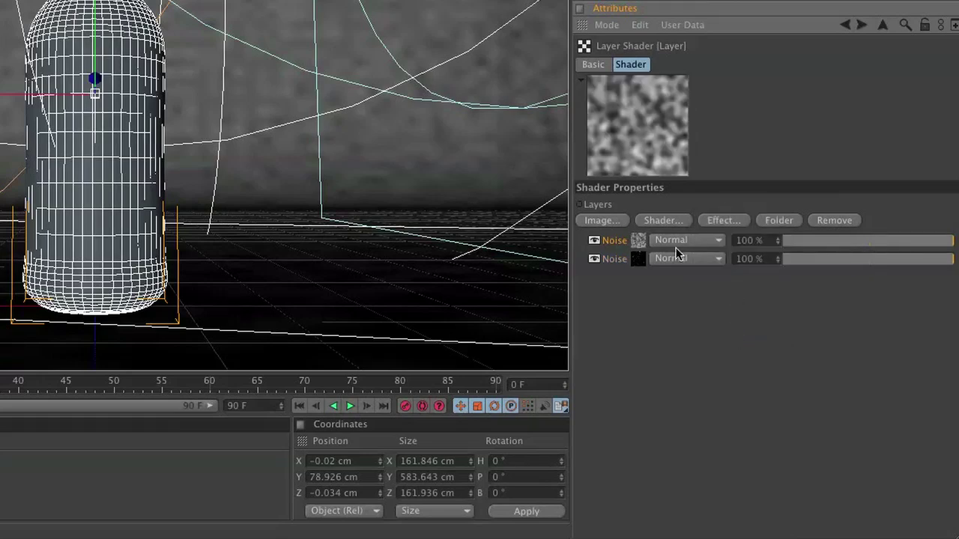
{"action": "left_click", "coordinate": [636, 242]}
{"action": "left_click", "coordinate": [726, 252]}
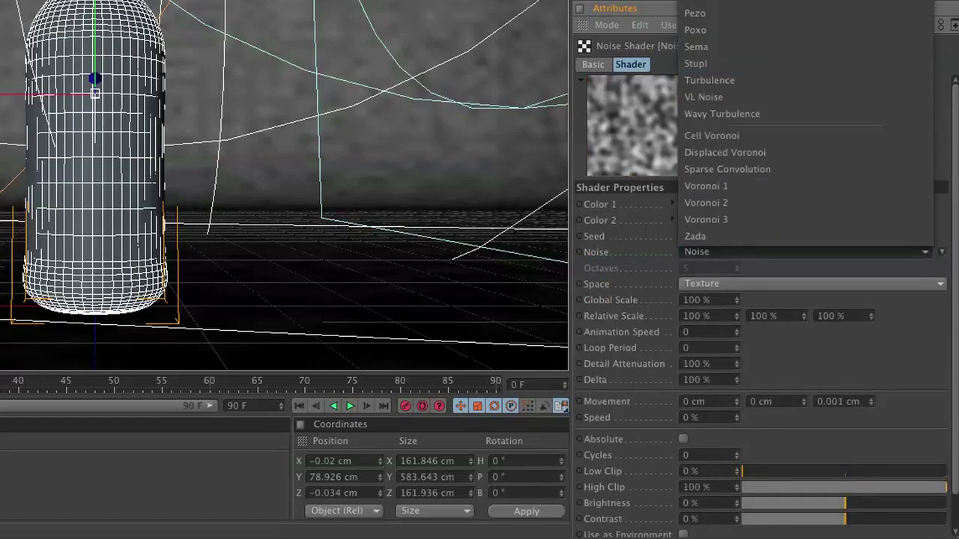
{"action": "left_click", "coordinate": [723, 1]}
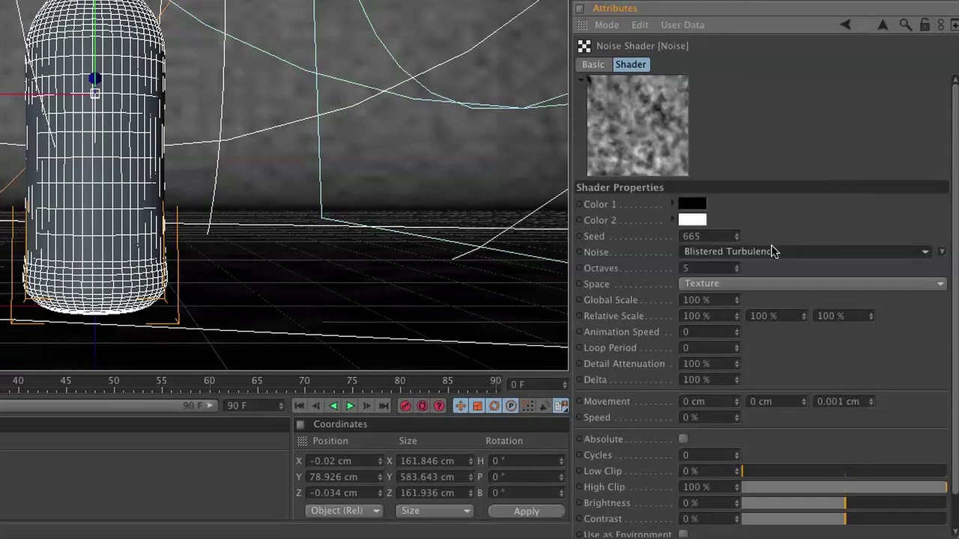
{"action": "left_click", "coordinate": [712, 300]}
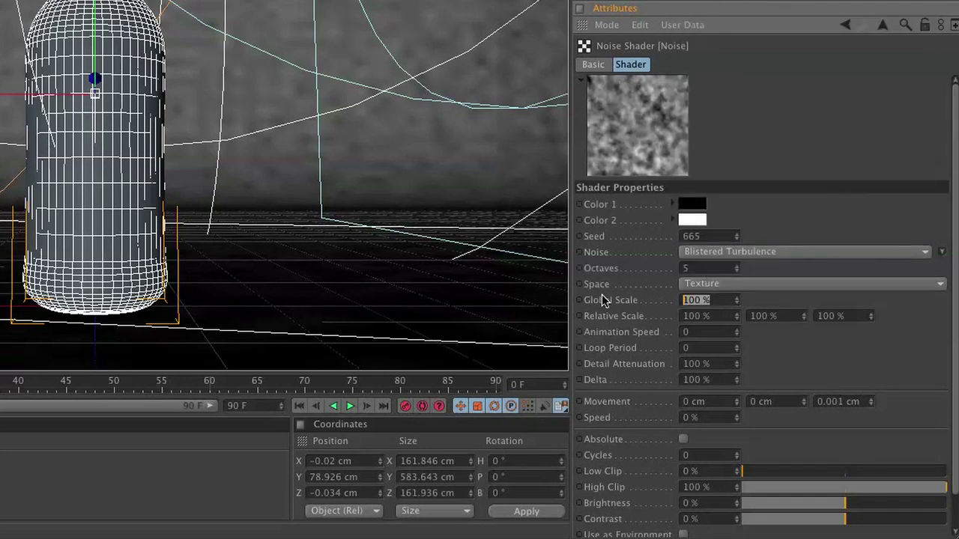
{"action": "type", "text": "10"}
{"action": "key", "text": "Return"}
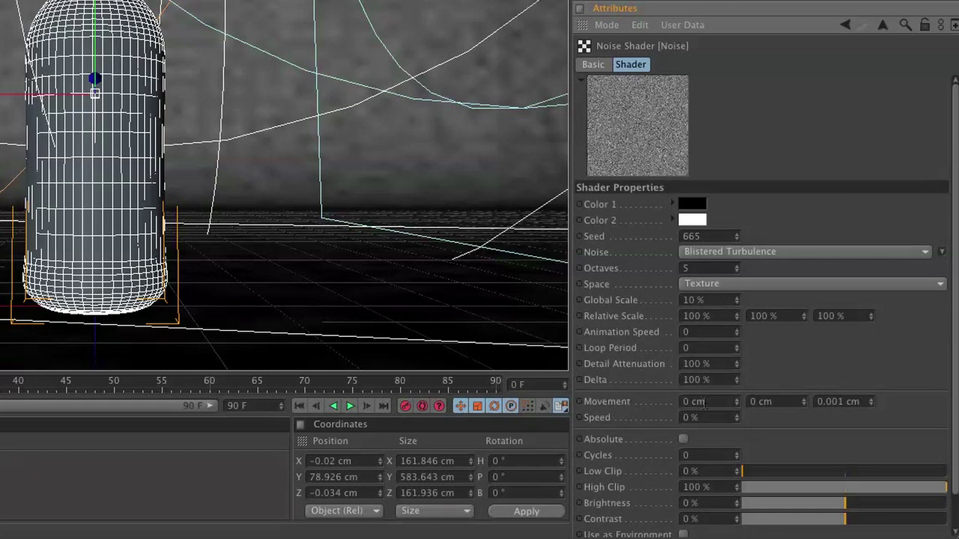
Raise its Low Clip to 50% and Contrast to 60%, enlarging the preview to Huge
{"action": "left_click_drag", "start_coordinate": [828, 472], "coordinate": [844, 476]}
{"action": "left_click_drag", "start_coordinate": [891, 518], "coordinate": [907, 527]}
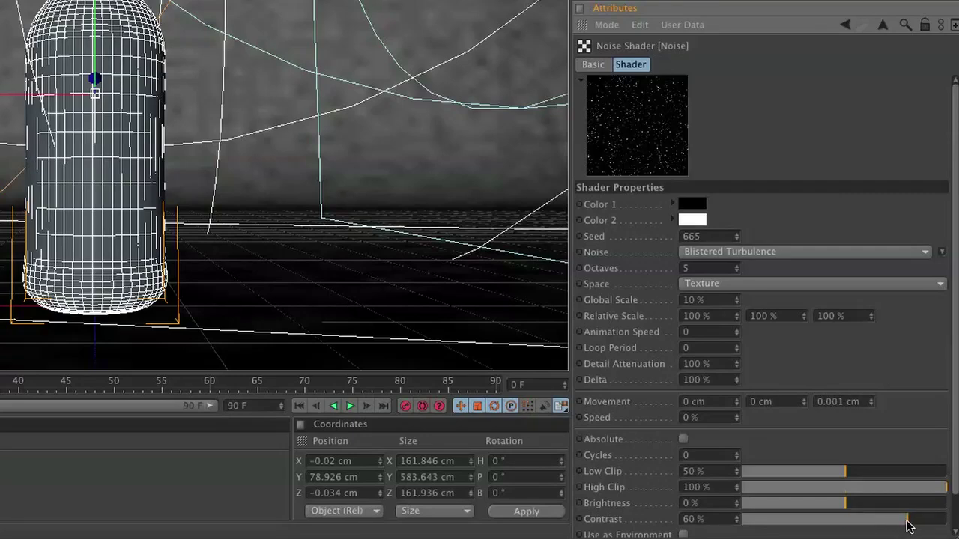
{"action": "right_click", "coordinate": [616, 141]}
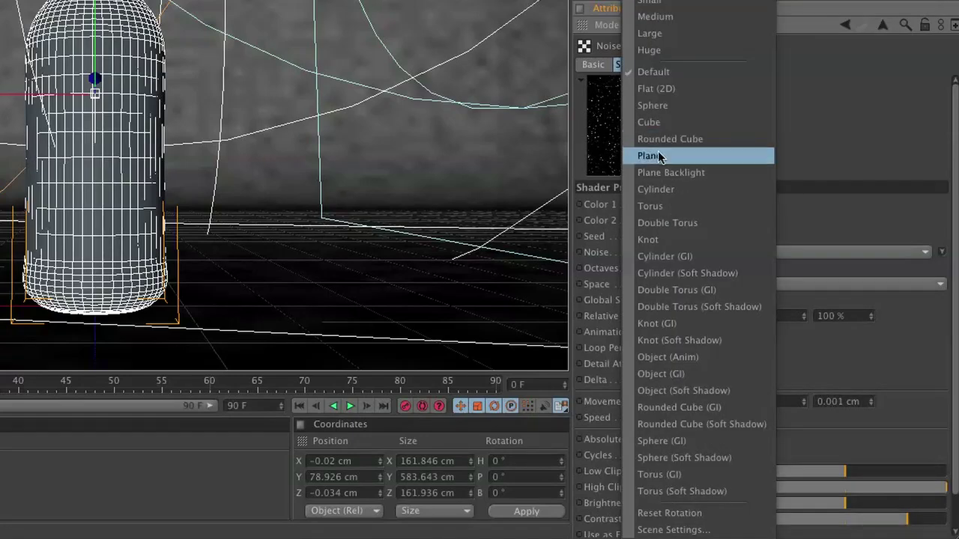
{"action": "left_click", "coordinate": [672, 50]}
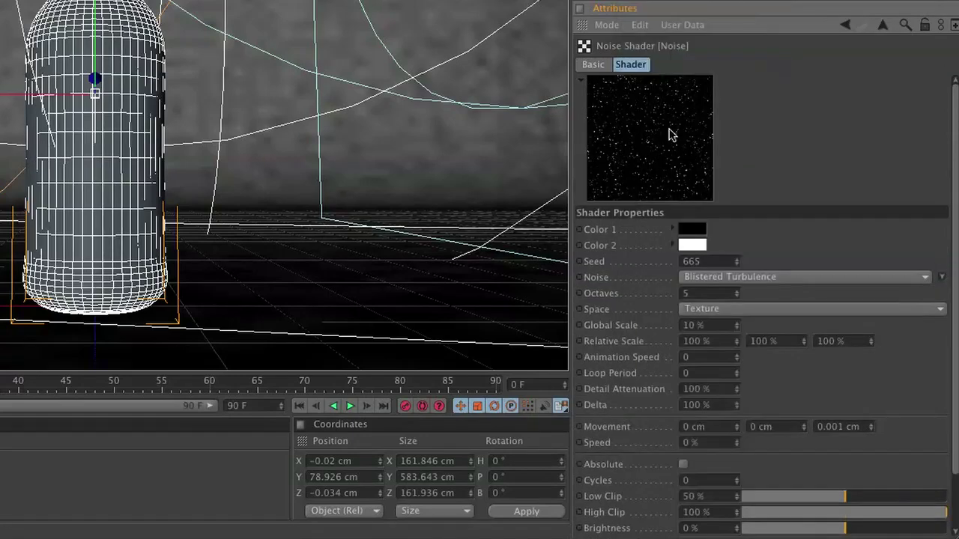
{"action": "left_click", "coordinate": [846, 25]}
Set the top Noise layer's blend mode to Add, with the layer preview at Huge
{"action": "right_click", "coordinate": [682, 120]}
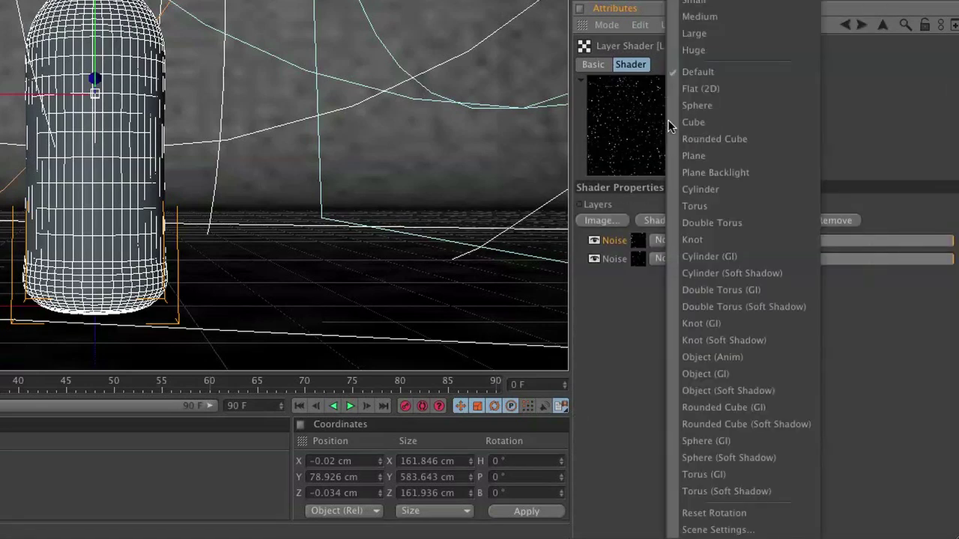
{"action": "left_click", "coordinate": [723, 48]}
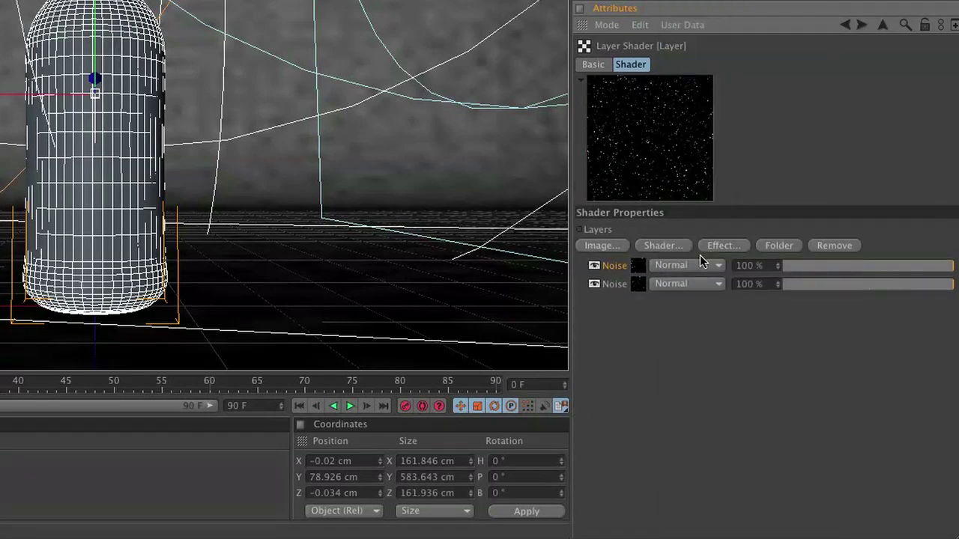
{"action": "left_click", "coordinate": [684, 266]}
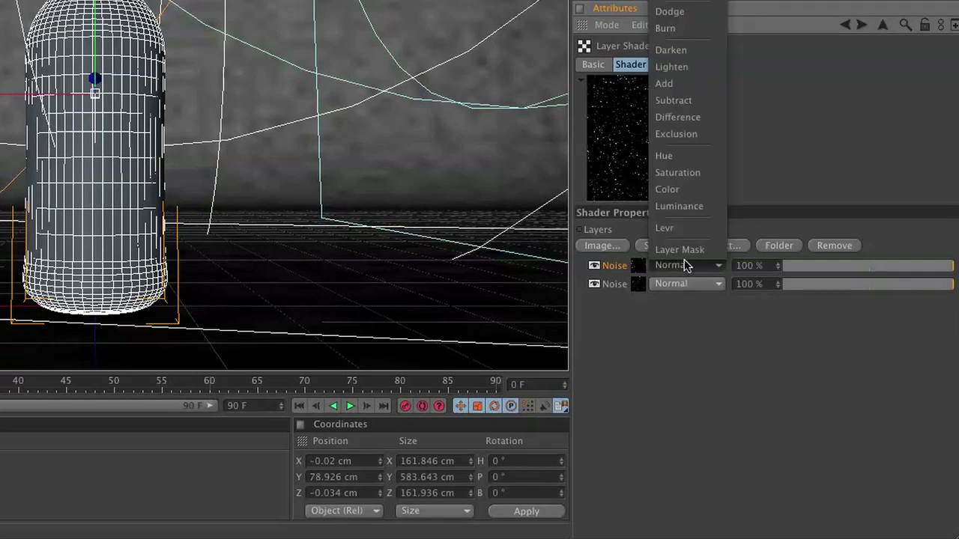
{"action": "left_click", "coordinate": [679, 87]}
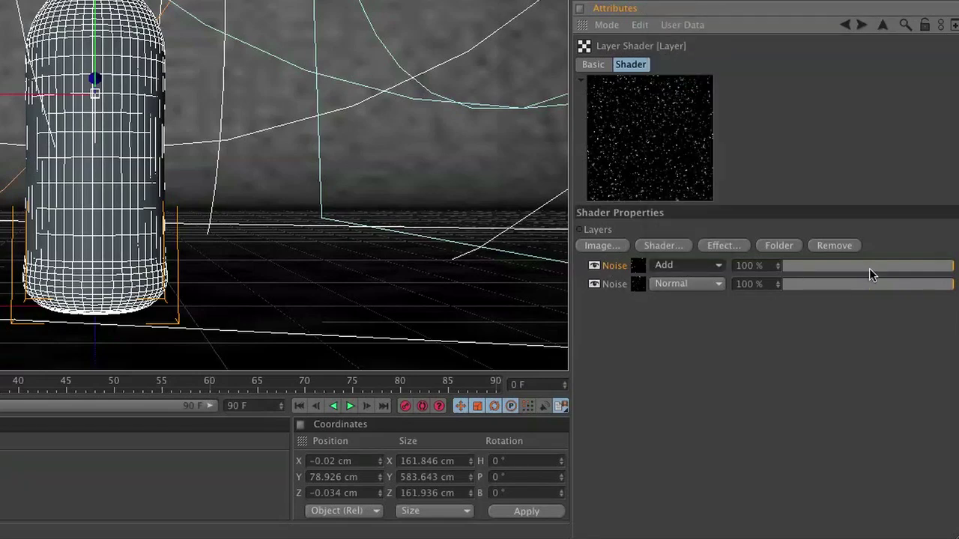
{"action": "left_click", "coordinate": [889, 266]}
Set the Noise layer opacity to 60% and add a Tiles layer on top
{"action": "left_click_drag", "start_coordinate": [888, 266], "coordinate": [886, 266]}
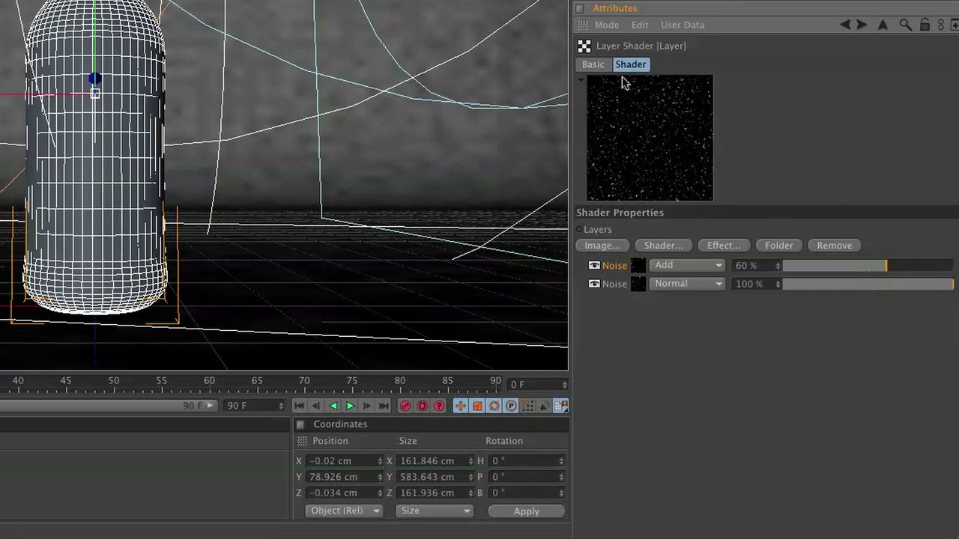
{"action": "left_click", "coordinate": [680, 245]}
{"action": "mouse_move", "coordinate": [723, 491]}
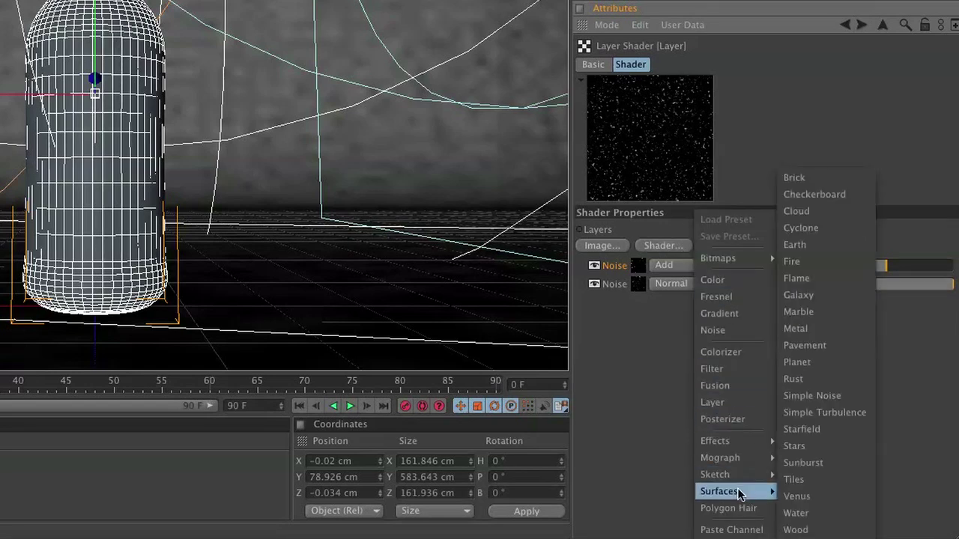
{"action": "left_click", "coordinate": [802, 481]}
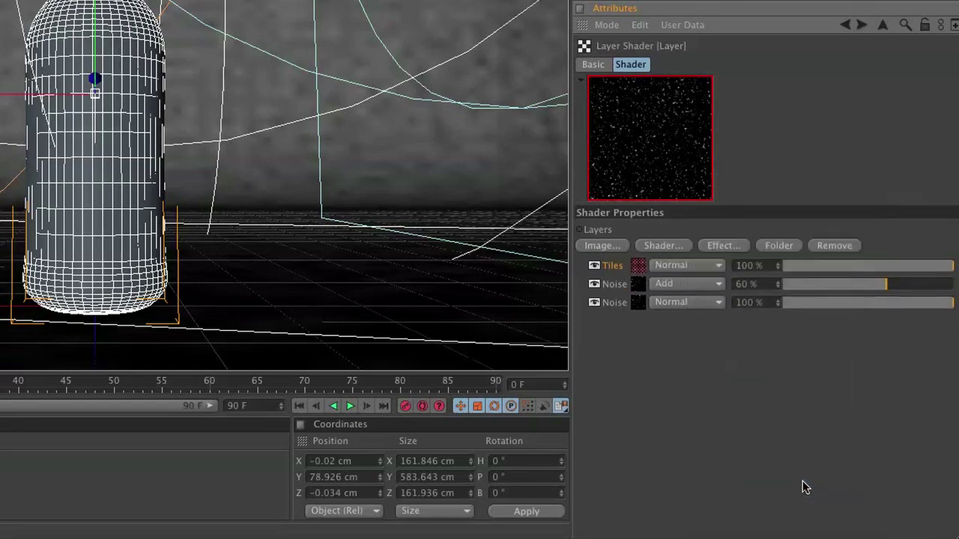
{"action": "left_click", "coordinate": [639, 267]}
Make Tiles Color 1 and Tiles Color 2 both white
{"action": "left_click", "coordinate": [680, 221]}
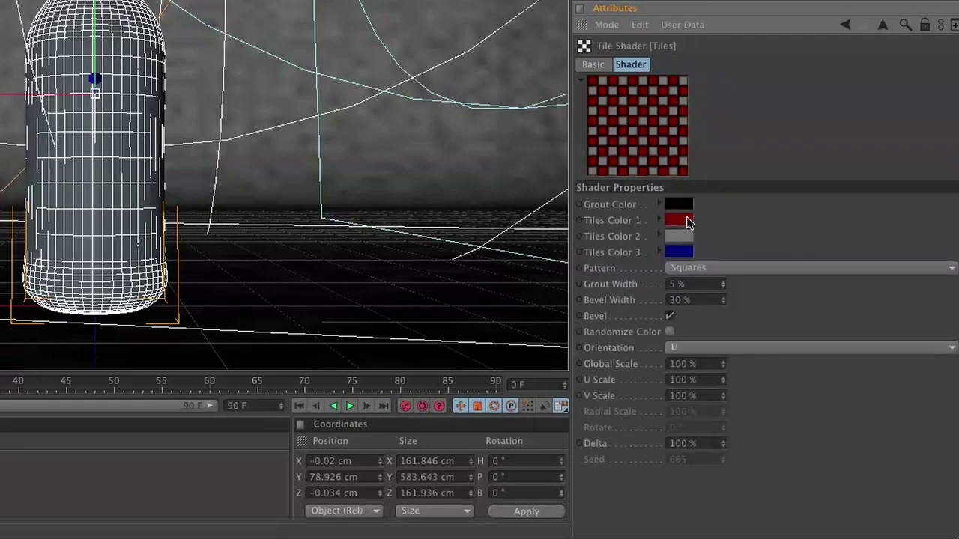
{"action": "left_click", "coordinate": [615, 171]}
{"action": "left_click_drag", "start_coordinate": [615, 170], "coordinate": [594, 173]}
{"action": "left_click", "coordinate": [716, 287]}
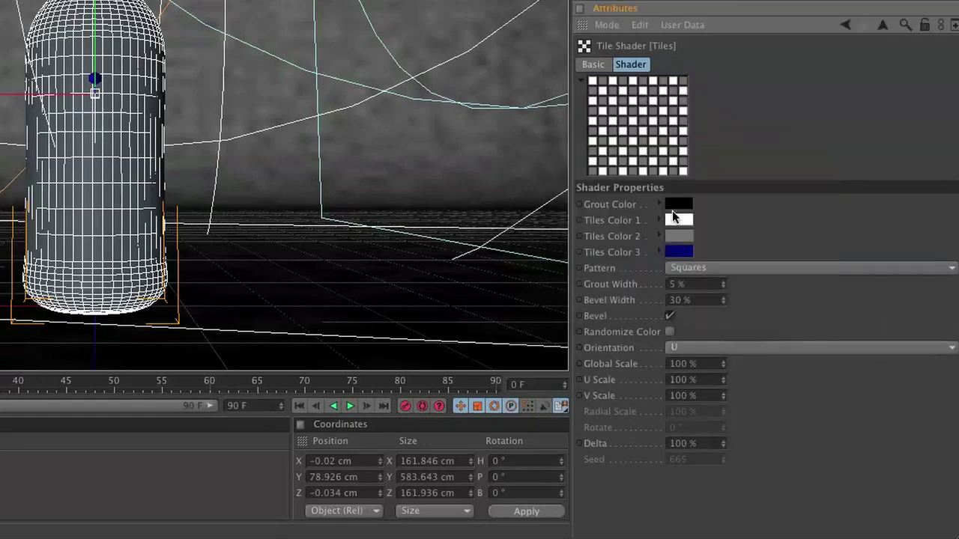
{"action": "left_click", "coordinate": [678, 236]}
{"action": "left_click", "coordinate": [578, 181]}
{"action": "left_click", "coordinate": [711, 309]}
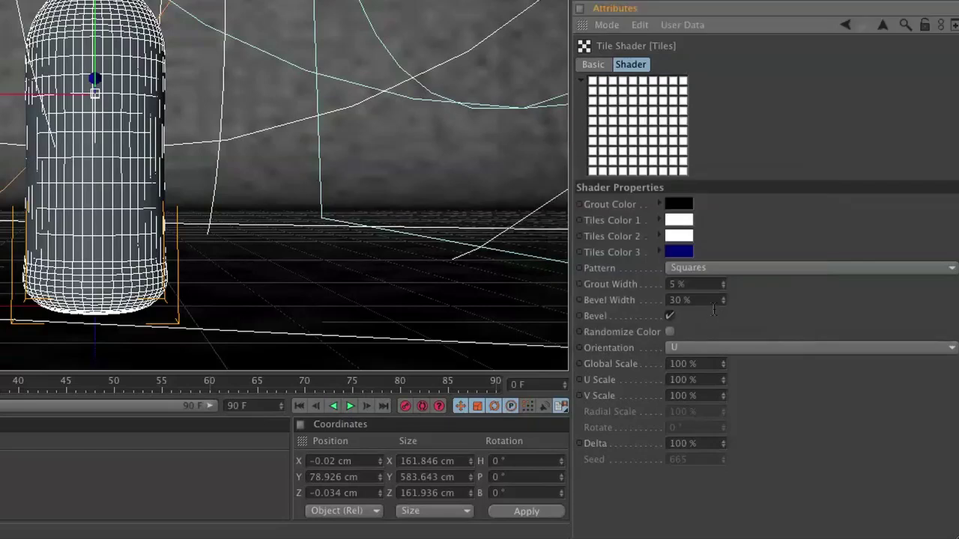
Set the tiles to Lines 1 pattern, 30% grout width, V orientation and 200% U Scale
{"action": "left_click", "coordinate": [684, 272]}
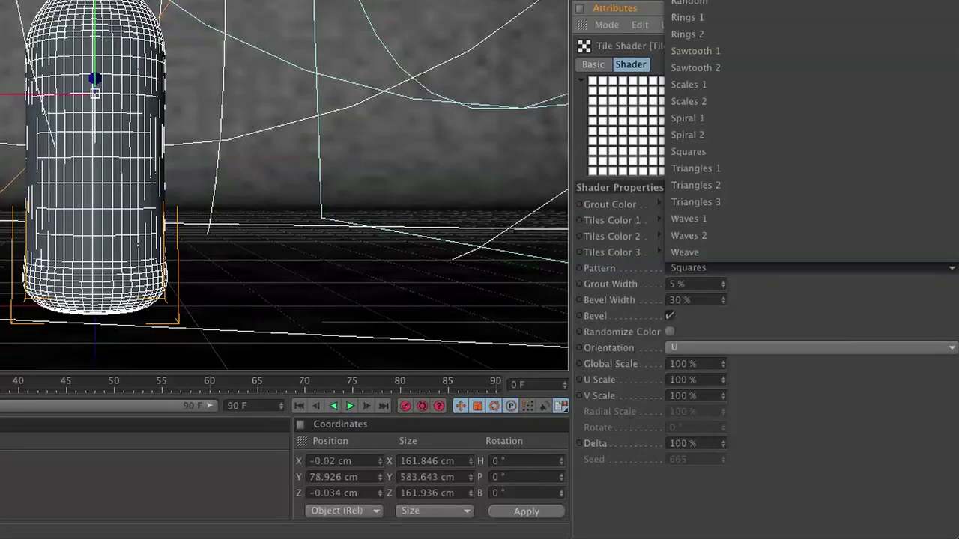
{"action": "left_click", "coordinate": [768, 276]}
{"action": "double_click", "coordinate": [693, 284]}
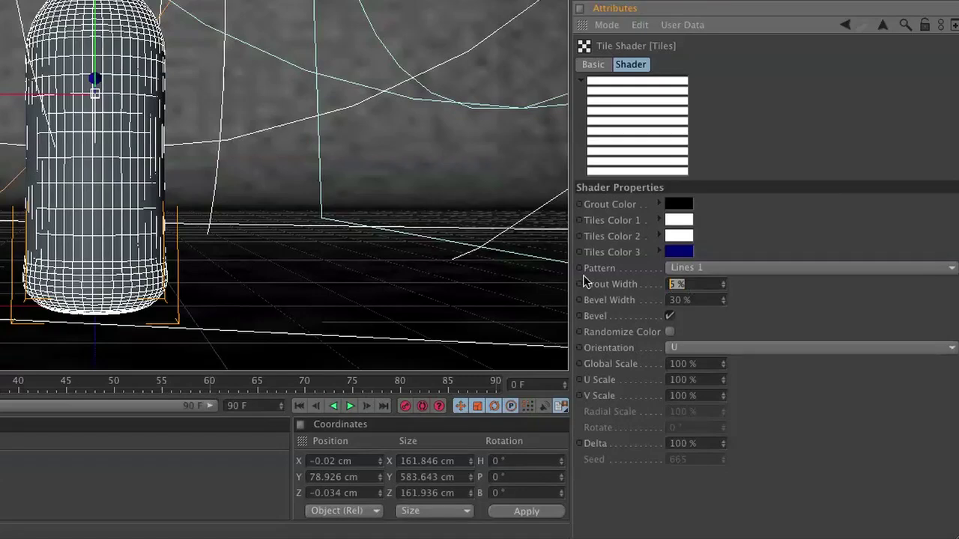
{"action": "type", "text": "30"}
{"action": "key", "text": "Return"}
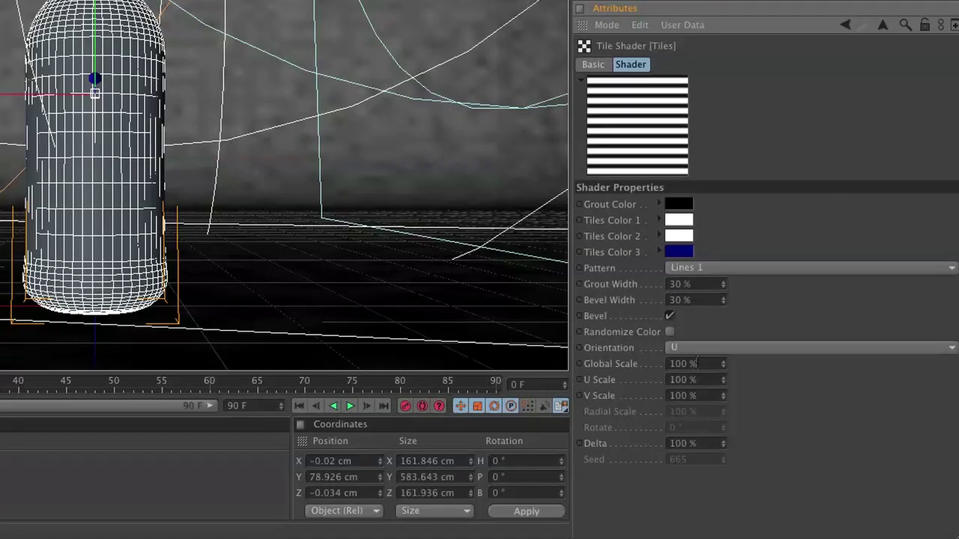
{"action": "left_click", "coordinate": [694, 348]}
{"action": "left_click", "coordinate": [698, 380]}
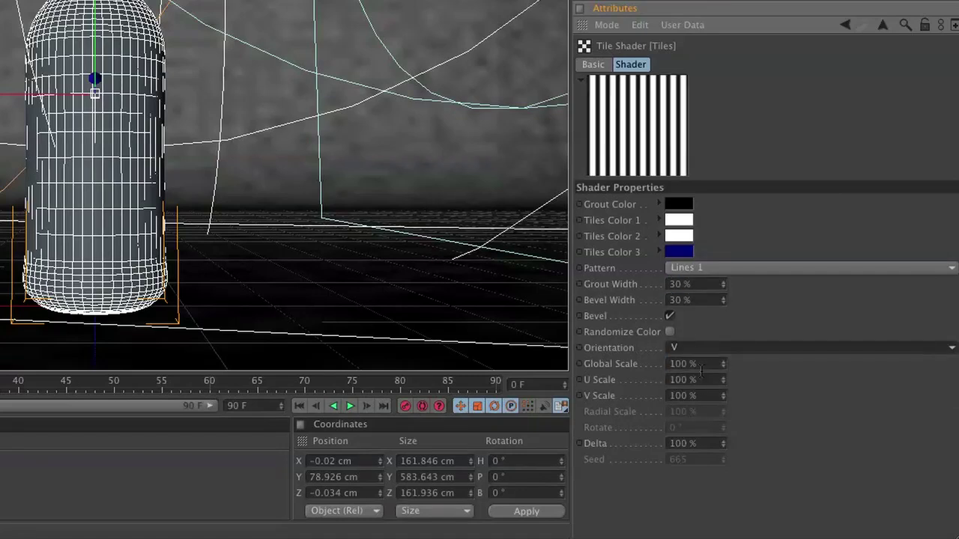
{"action": "double_click", "coordinate": [696, 380]}
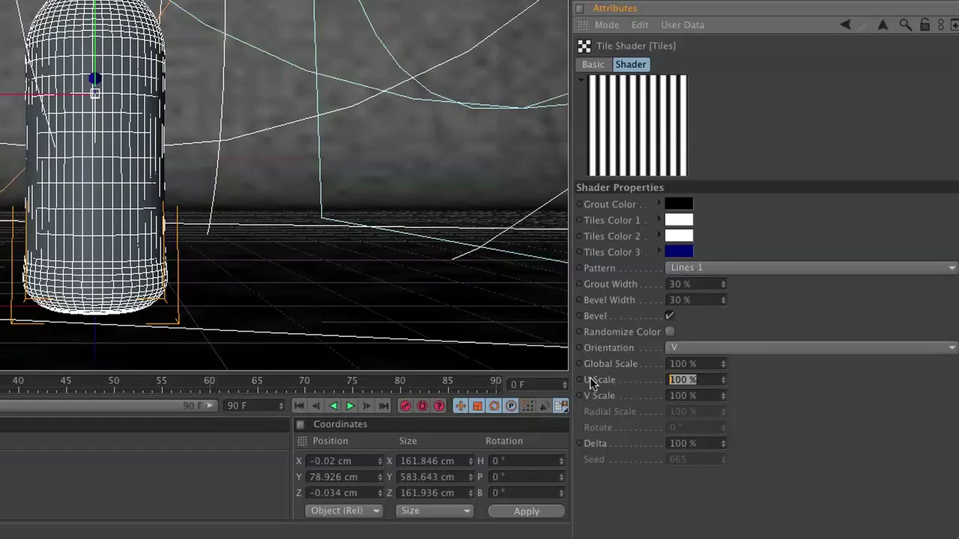
{"action": "type", "text": "200"}
{"action": "key", "text": "Return"}
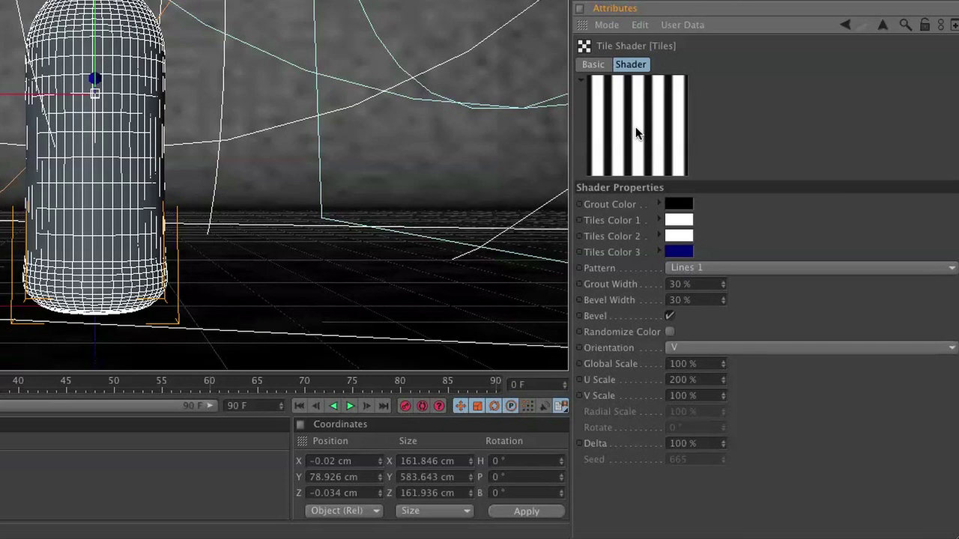
{"action": "left_click", "coordinate": [846, 24]}
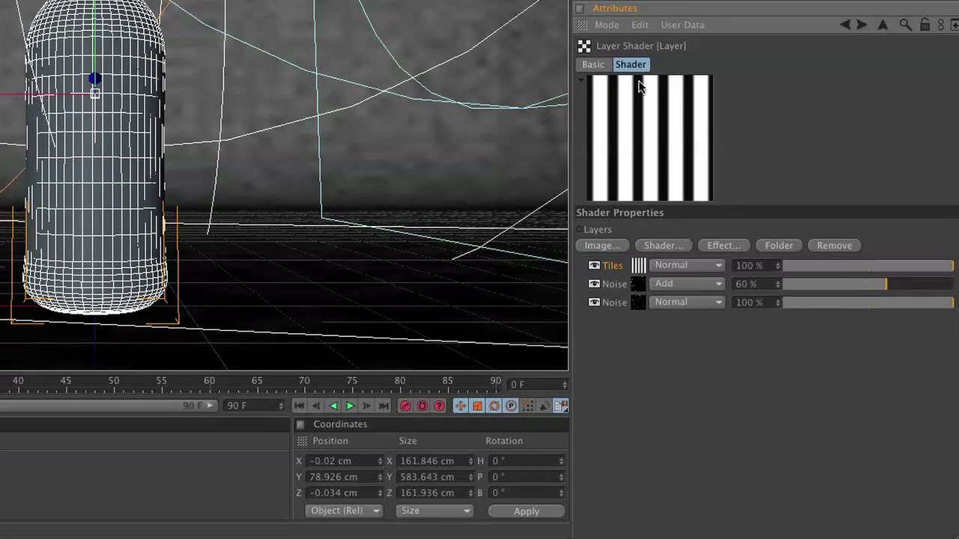
Make the middle Noise layer a Layer Mask and hide the bottom Noise layer
{"action": "right_click", "coordinate": [616, 273]}
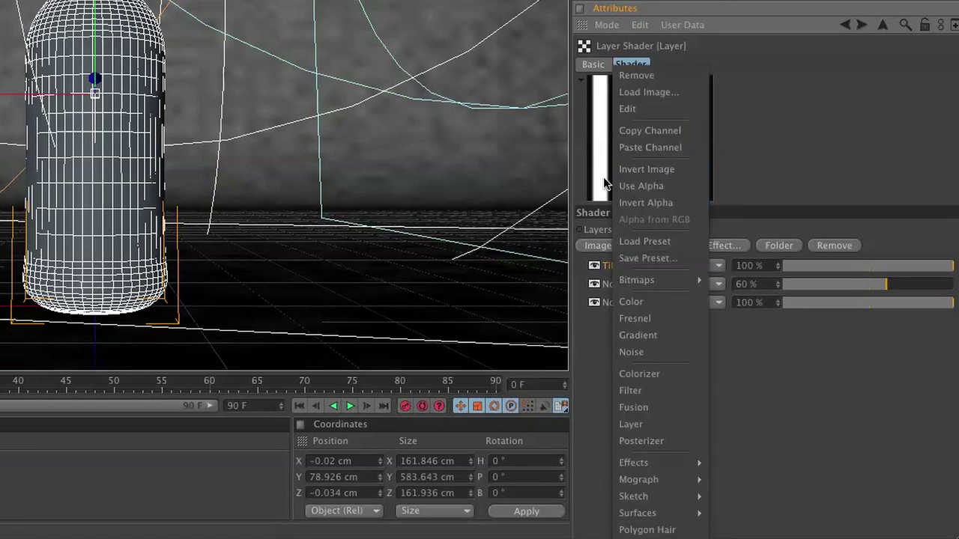
{"action": "left_click", "coordinate": [570, 196]}
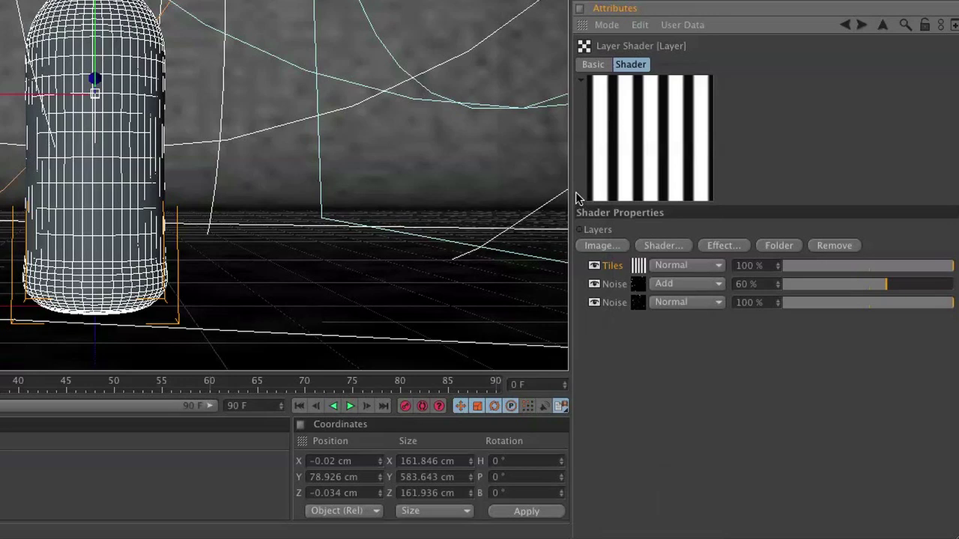
{"action": "left_click", "coordinate": [671, 284]}
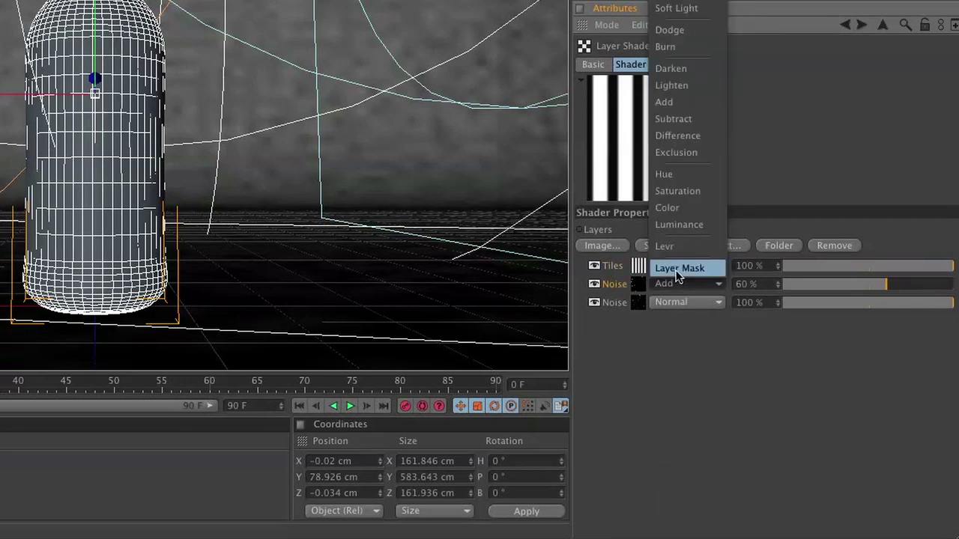
{"action": "left_click", "coordinate": [678, 268]}
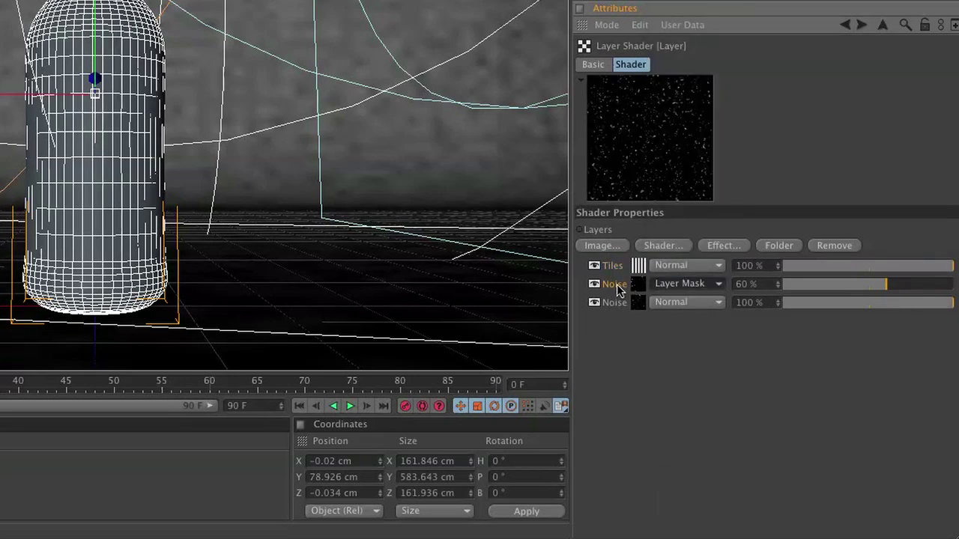
{"action": "left_click", "coordinate": [594, 303]}
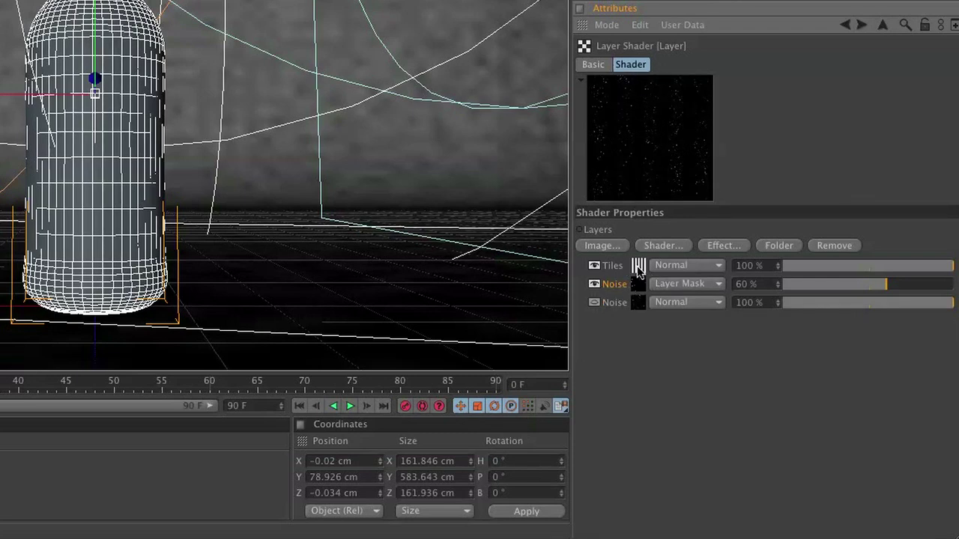
Copy the Tiles layer into a new Color layer and set the bottom Noise layer to Layer Mask
{"action": "right_click", "coordinate": [616, 266]}
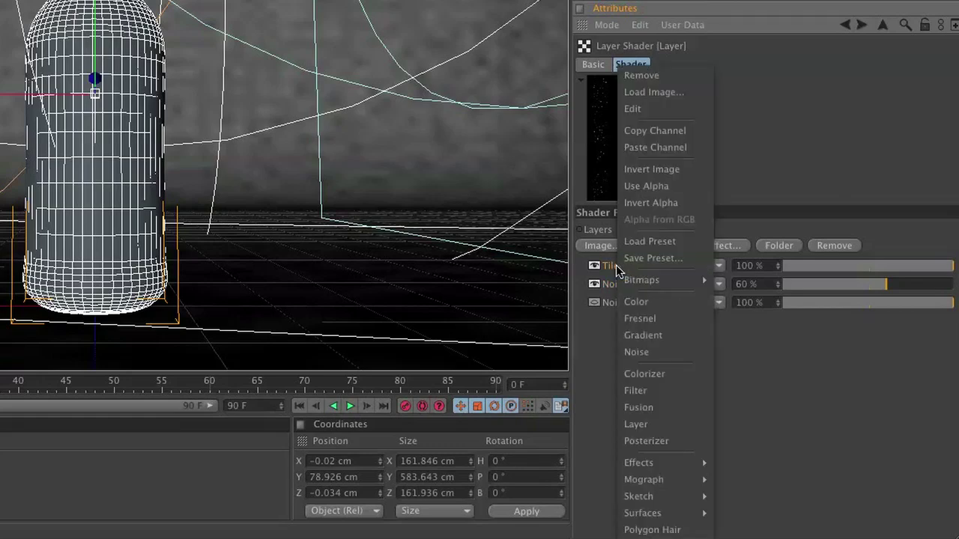
{"action": "left_click", "coordinate": [653, 135]}
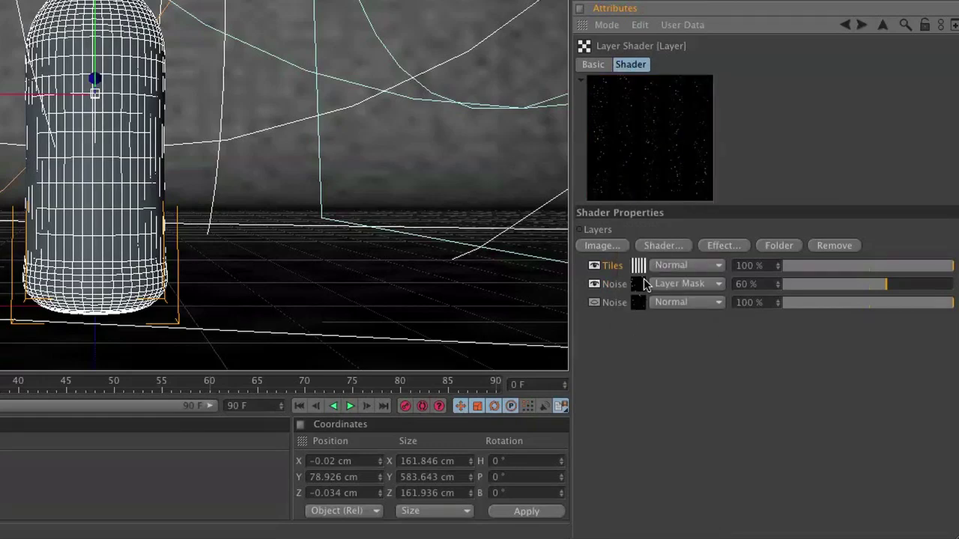
{"action": "left_click", "coordinate": [619, 308]}
{"action": "left_click", "coordinate": [659, 246]}
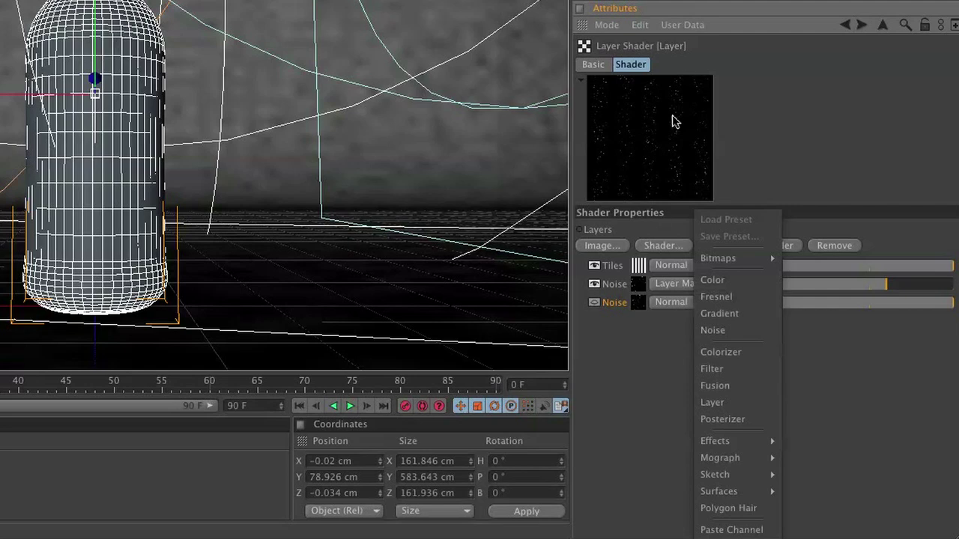
{"action": "left_click", "coordinate": [708, 279]}
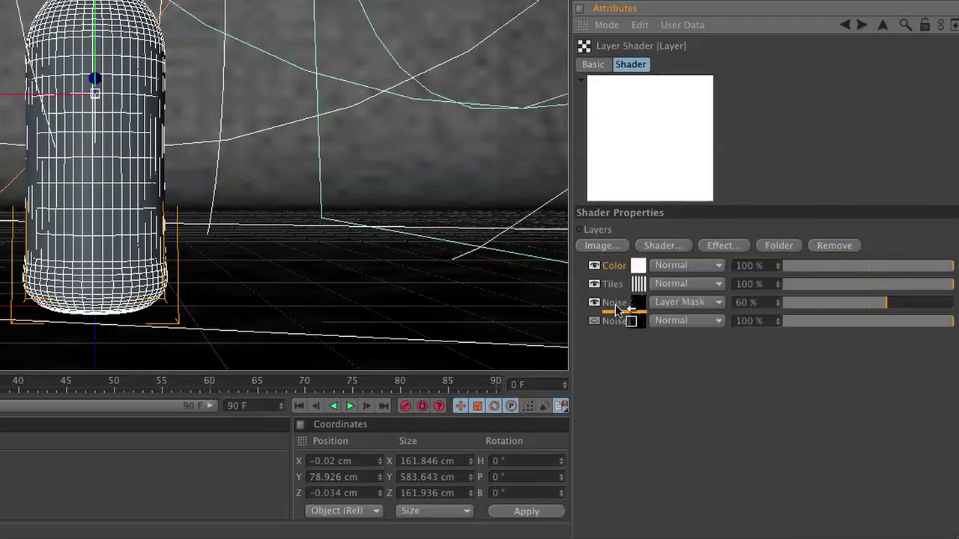
{"action": "left_click_drag", "start_coordinate": [619, 309], "coordinate": [614, 309]}
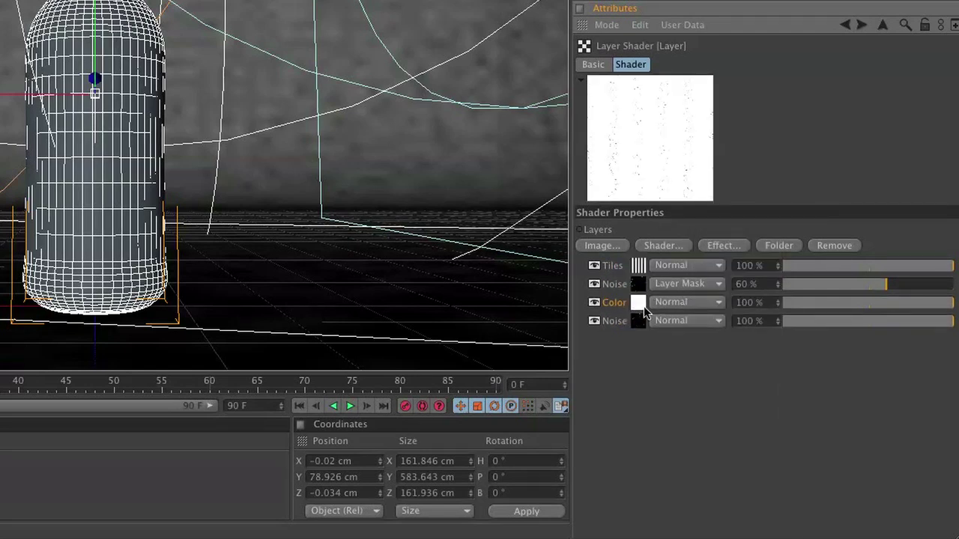
{"action": "left_click", "coordinate": [644, 306]}
{"action": "left_click", "coordinate": [659, 147]}
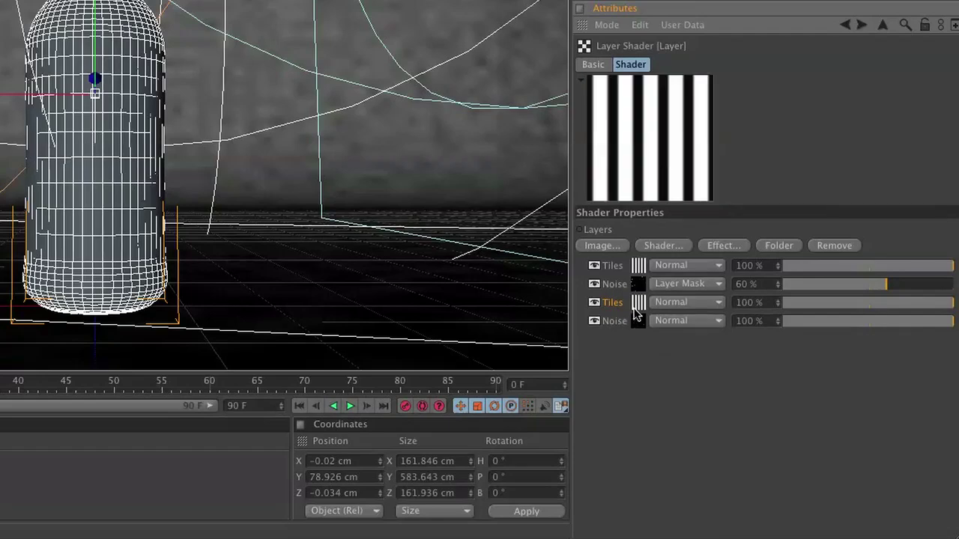
{"action": "left_click", "coordinate": [677, 320]}
{"action": "left_click", "coordinate": [687, 304]}
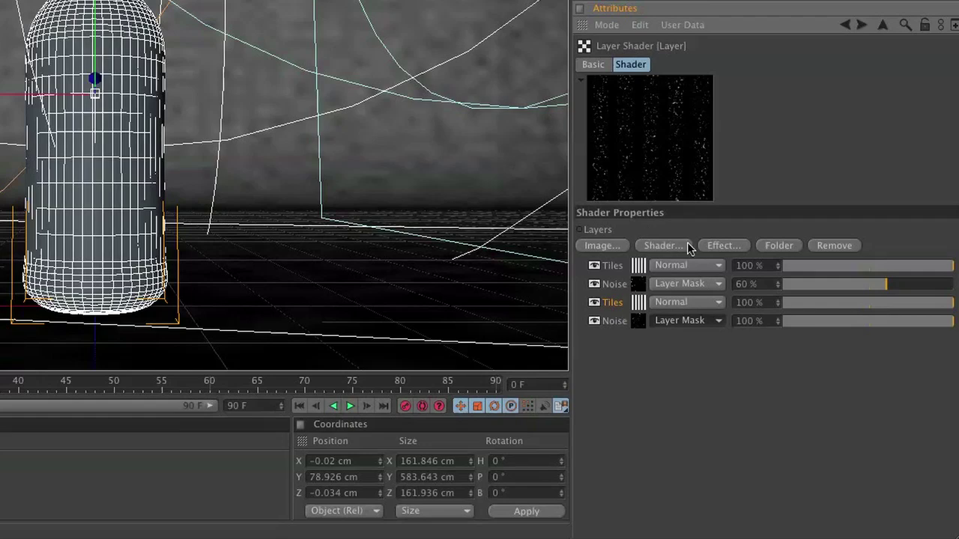
Add a Distort effect layer, toggle it to compare, and return to the bump settings
{"action": "left_click", "coordinate": [723, 247]}
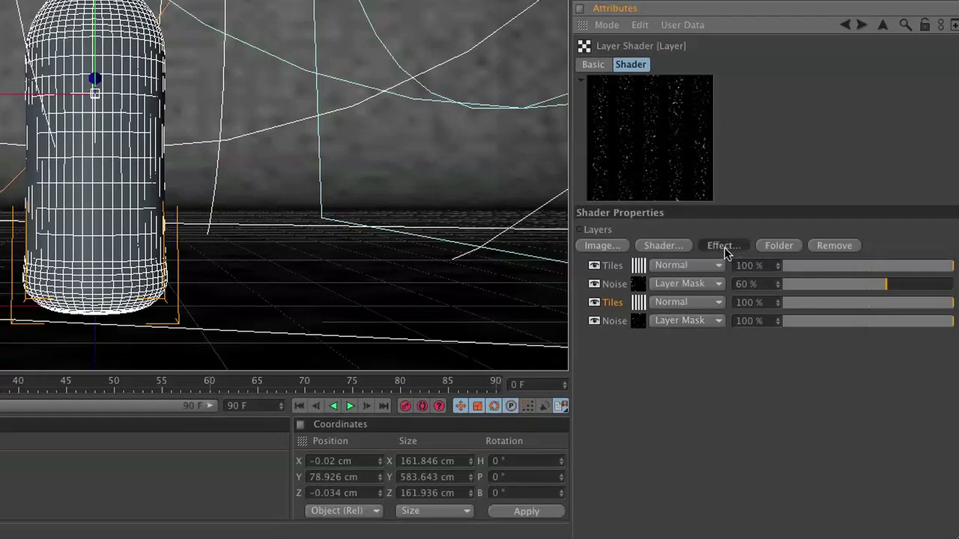
{"action": "left_click", "coordinate": [805, 367]}
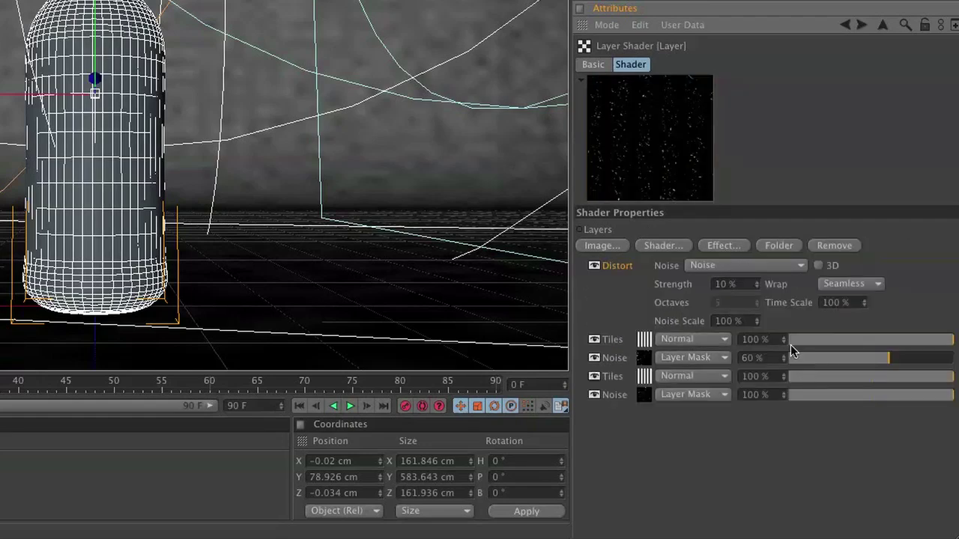
{"action": "left_click", "coordinate": [594, 266]}
{"action": "left_click", "coordinate": [594, 266]}
{"action": "left_click", "coordinate": [594, 266]}
{"action": "left_click", "coordinate": [594, 266]}
{"action": "left_click", "coordinate": [846, 25]}
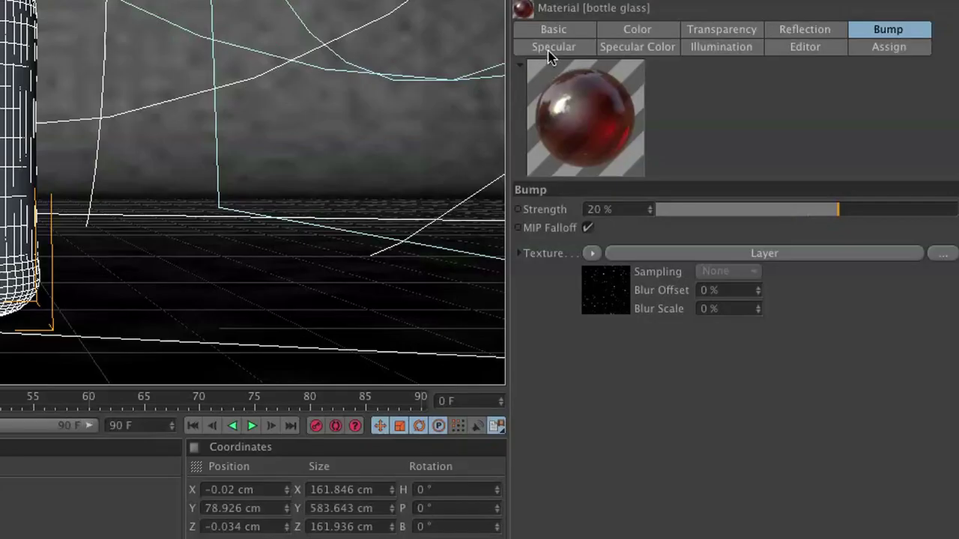
{"action": "left_click", "coordinate": [716, 268]}
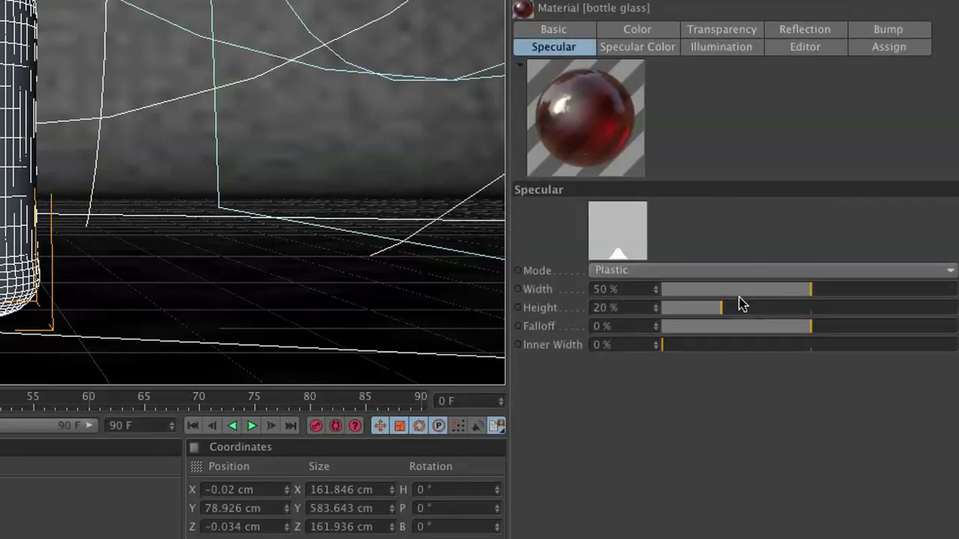
Set the specular highlight to width 46%, height 100%, falloff 12% in Metal mode
{"action": "left_click_drag", "start_coordinate": [809, 289], "coordinate": [799, 293]}
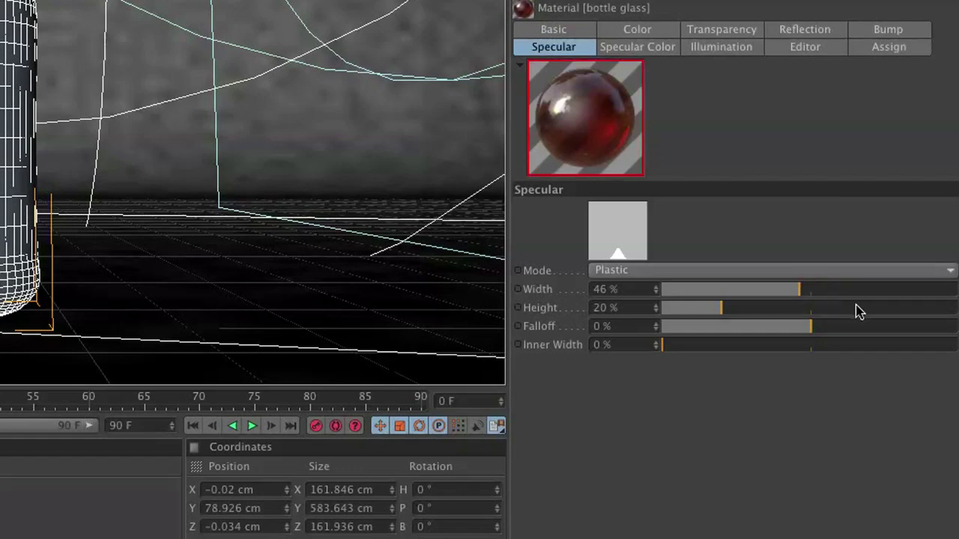
{"action": "left_click_drag", "start_coordinate": [858, 308], "coordinate": [956, 308]}
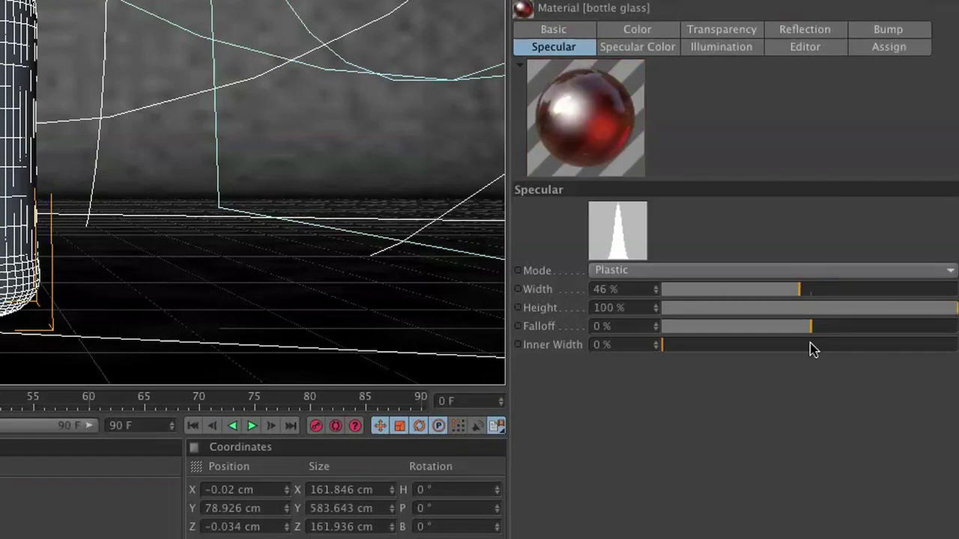
{"action": "left_click_drag", "start_coordinate": [811, 327], "coordinate": [830, 331]}
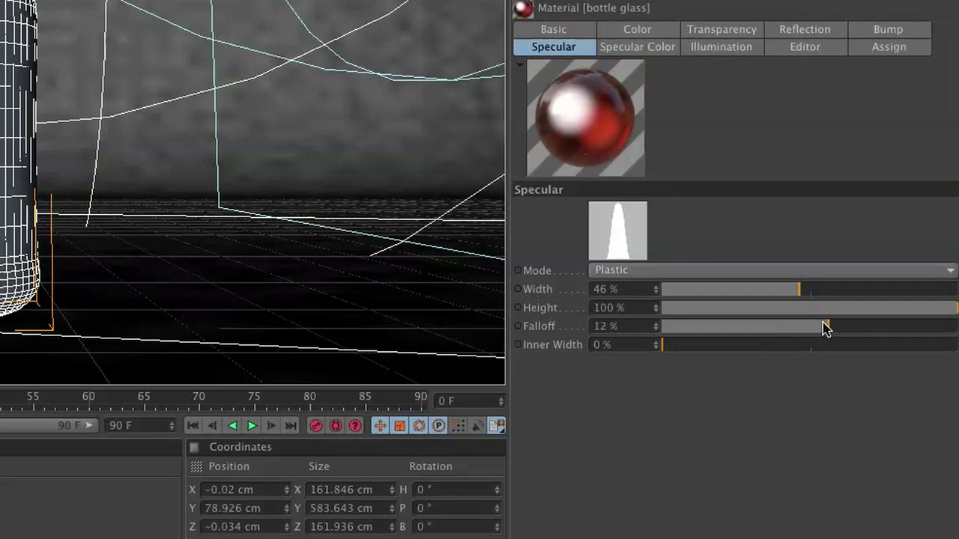
{"action": "left_click", "coordinate": [620, 268]}
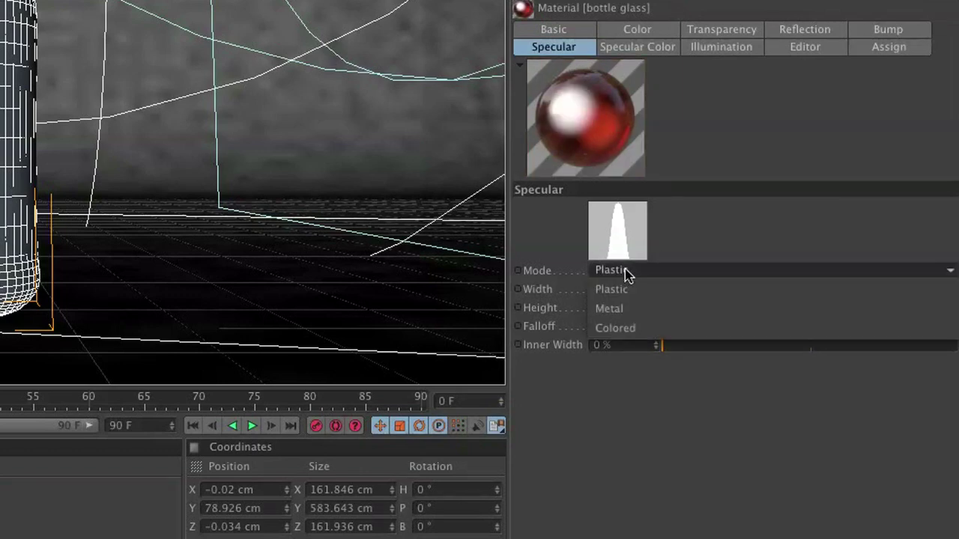
{"action": "left_click", "coordinate": [635, 308]}
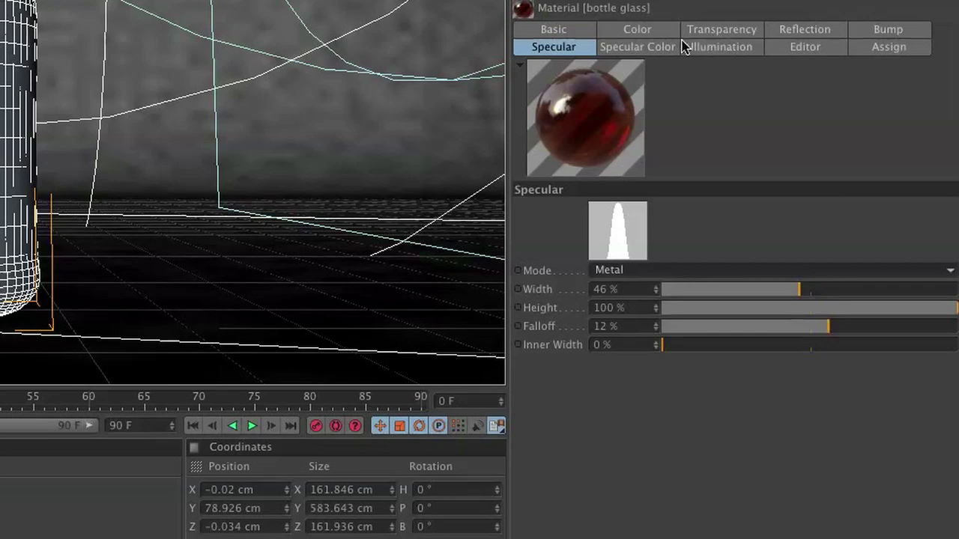
Tint the Specular Color a warm off-white in the Color Picker
{"action": "left_click", "coordinate": [661, 54]}
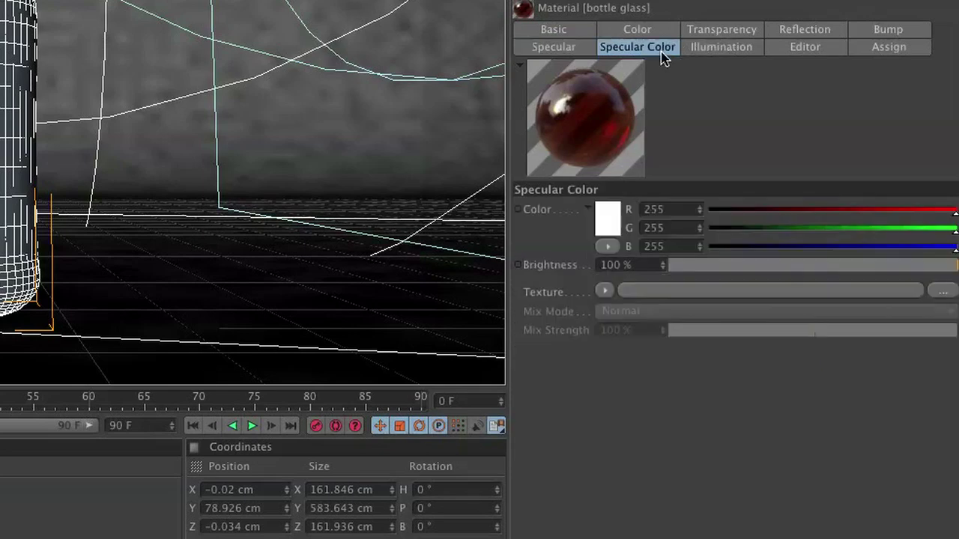
{"action": "left_click", "coordinate": [604, 248]}
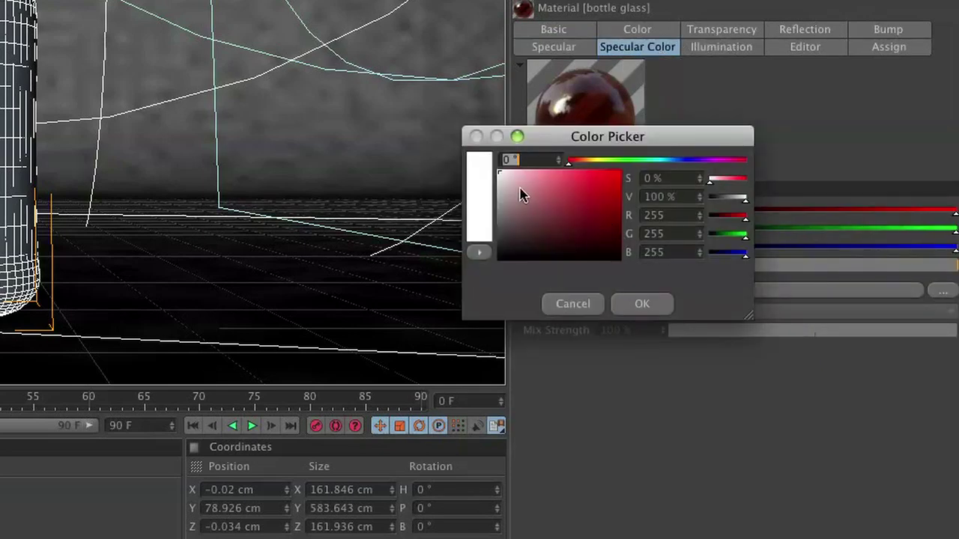
{"action": "left_click_drag", "start_coordinate": [522, 193], "coordinate": [504, 173]}
{"action": "left_click", "coordinate": [587, 161]}
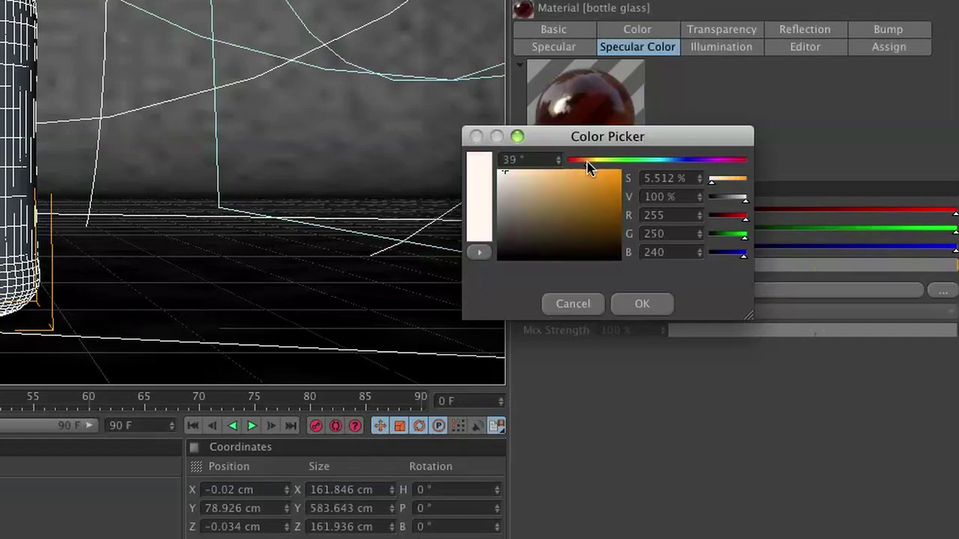
{"action": "left_click", "coordinate": [643, 310]}
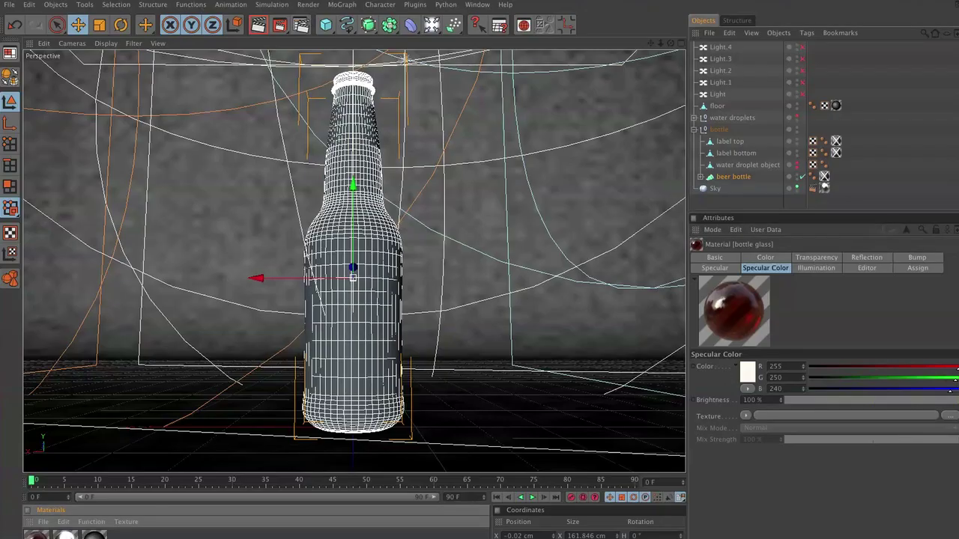
Deselect everything in the scene with Ctrl+Shift+A
{"action": "left_click_drag", "start_coordinate": [824, 177], "coordinate": [825, 178], "text": "ctrl"}
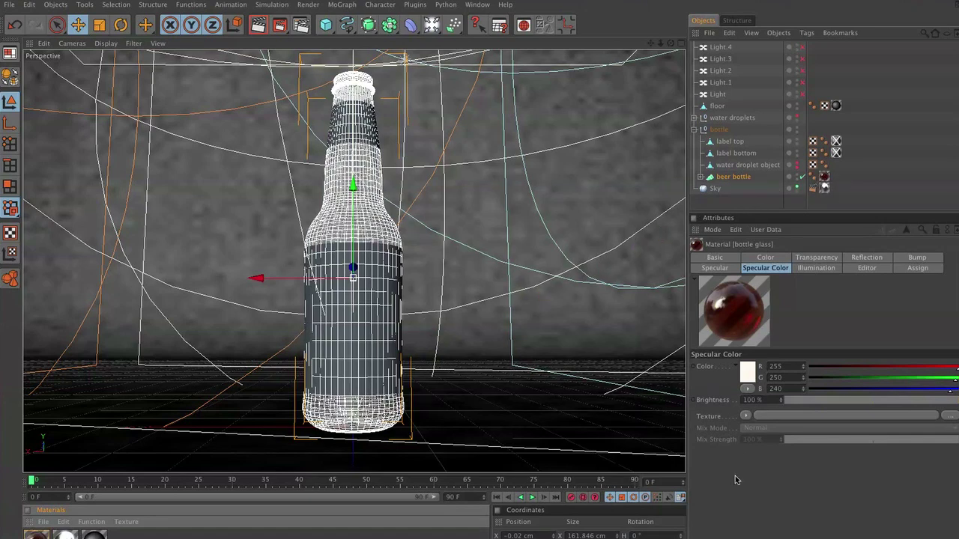
{"action": "left_click", "coordinate": [508, 230]}
{"action": "left_click", "coordinate": [367, 237]}
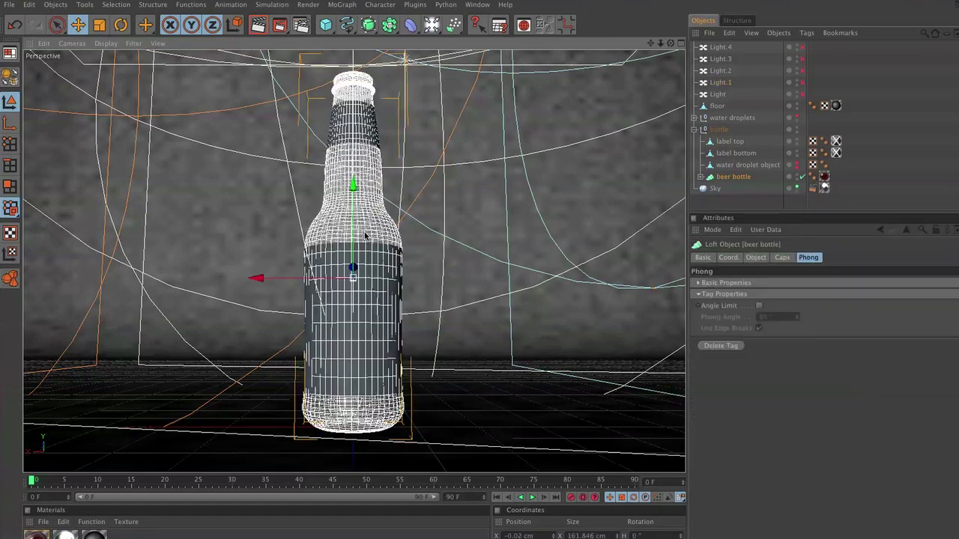
{"action": "left_click", "coordinate": [557, 301]}
{"action": "key", "text": "ctrl+shift+a"}
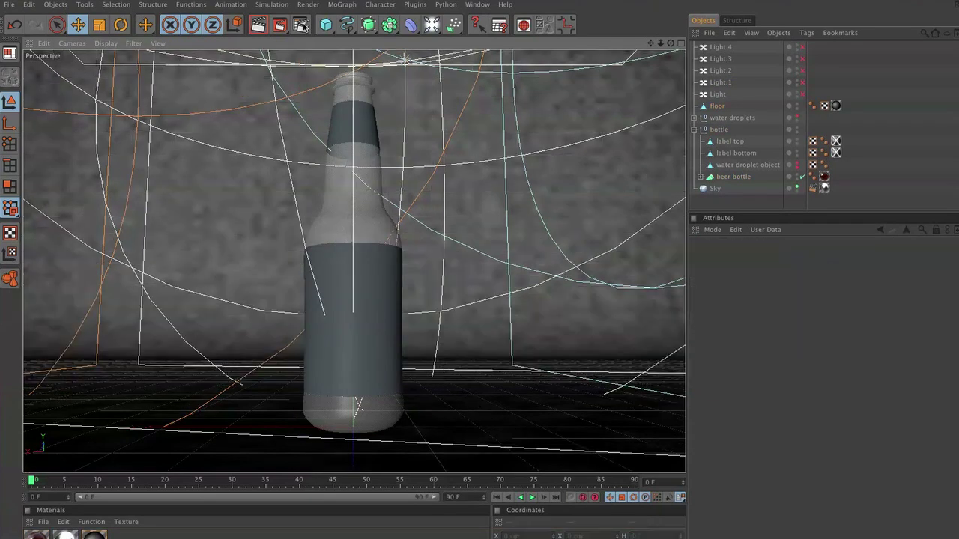
Start an interactive Render Region drawn around the beer bottle
{"action": "left_click_drag", "start_coordinate": [280, 27], "coordinate": [315, 34]}
{"action": "left_click_drag", "start_coordinate": [291, 64], "coordinate": [420, 451]}
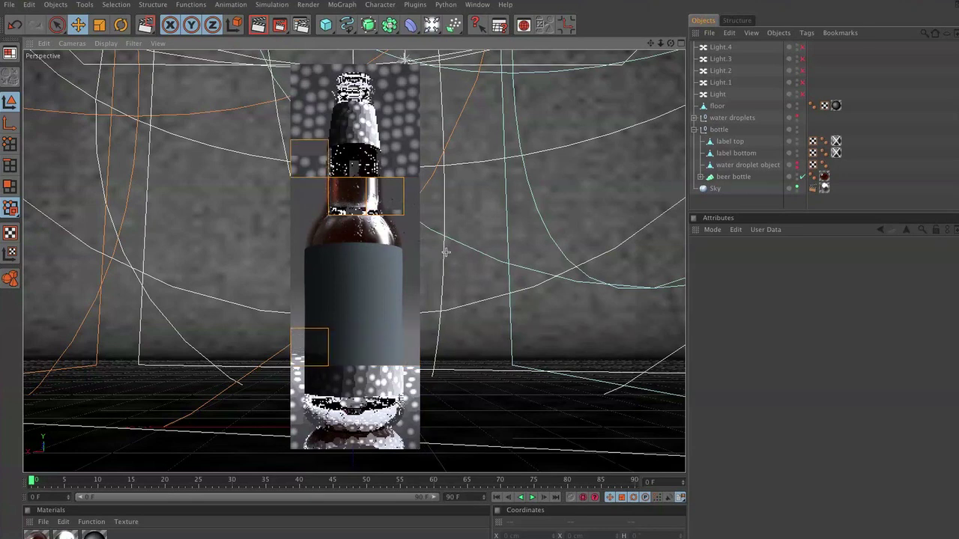
{"action": "left_click", "coordinate": [341, 4]}
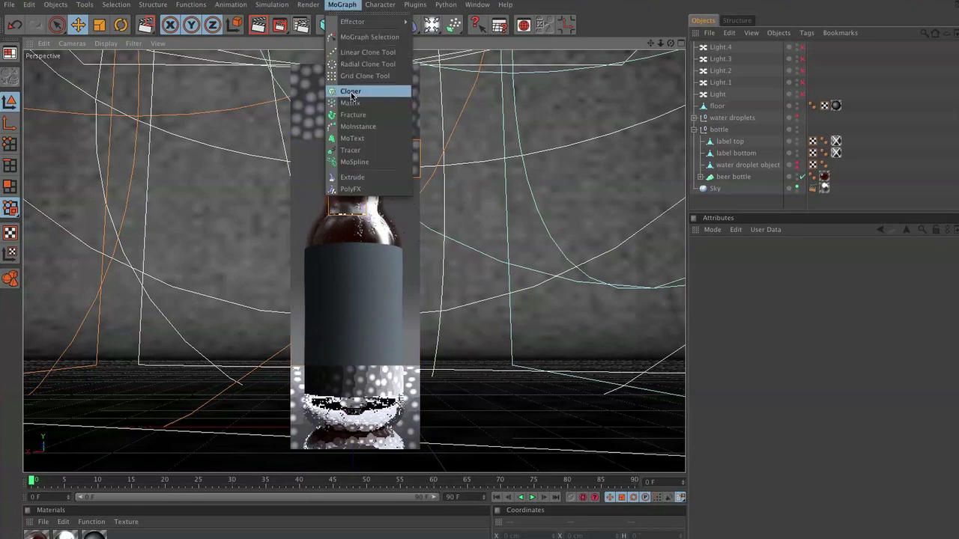
{"action": "left_click", "coordinate": [628, 229]}
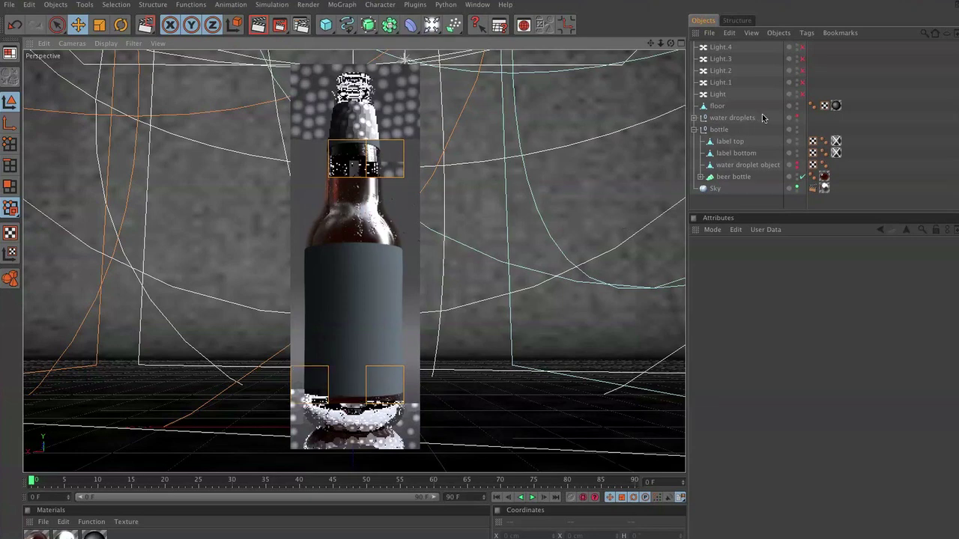
Stop the region render and add a Cloner object
{"action": "left_click", "coordinate": [796, 117]}
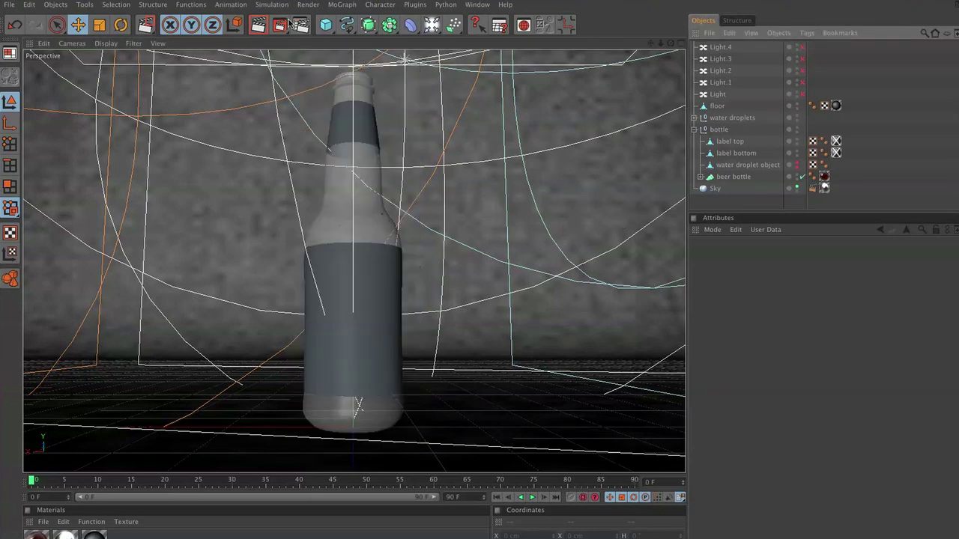
{"action": "left_click", "coordinate": [341, 6]}
{"action": "left_click", "coordinate": [351, 93]}
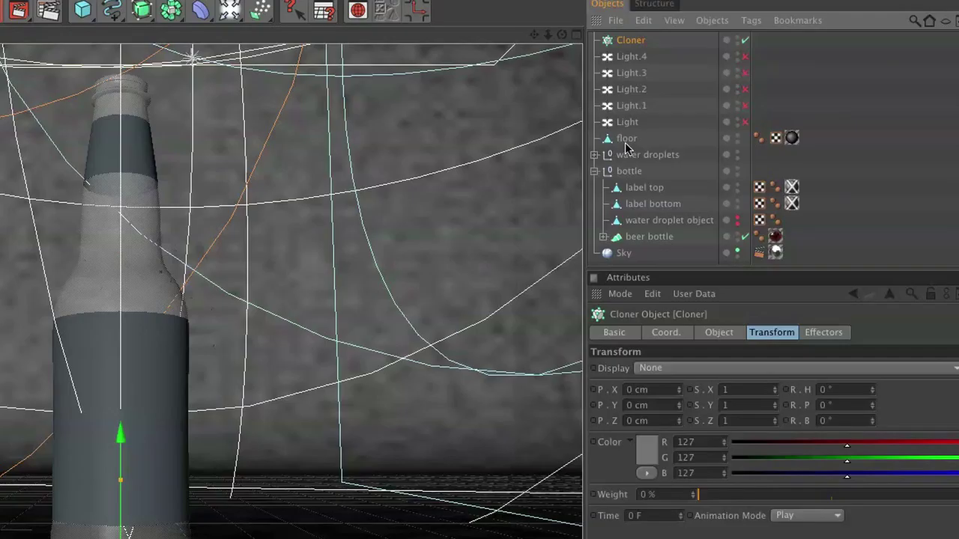
Move drop1 through drop12 inside the Cloner in the water droplets group
{"action": "left_click", "coordinate": [719, 130]}
{"action": "left_click", "coordinate": [694, 130]}
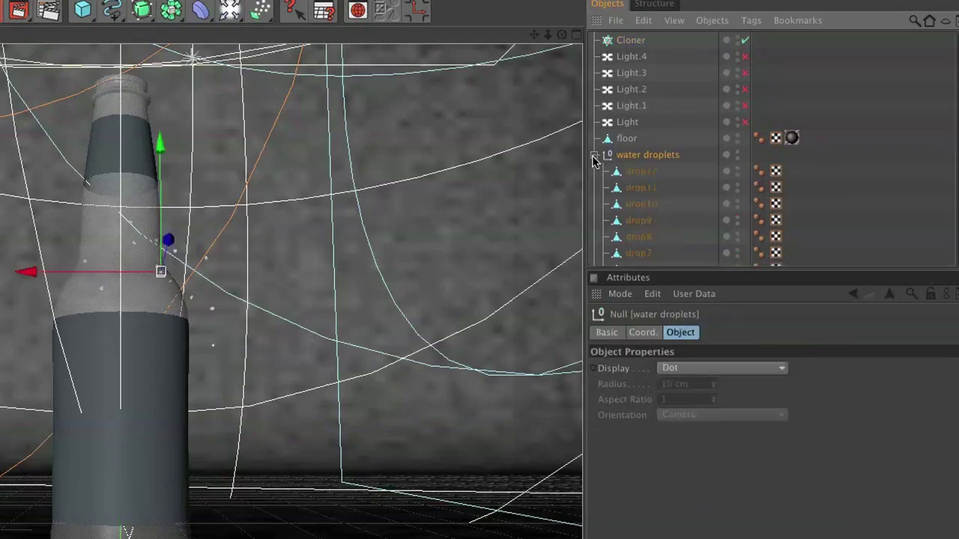
{"action": "left_click", "coordinate": [689, 170]}
{"action": "scroll", "coordinate": [689, 171], "scroll_direction": "down", "scroll_amount": 5}
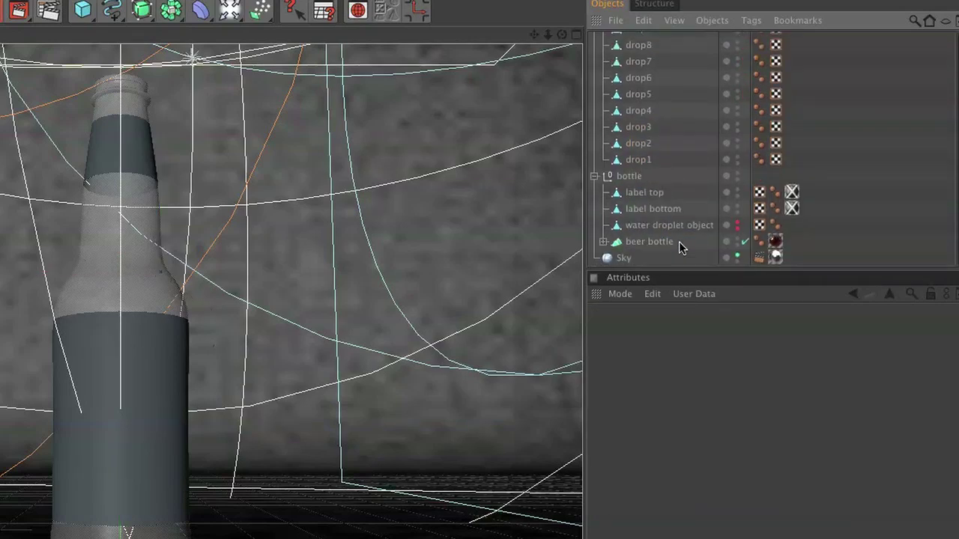
{"action": "left_click_drag", "start_coordinate": [681, 271], "coordinate": [682, 536]}
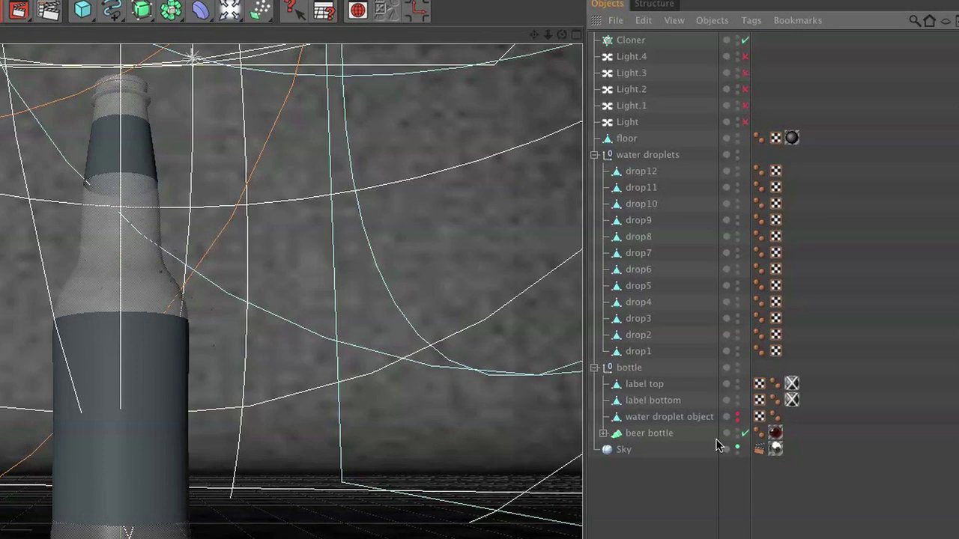
{"action": "left_click", "coordinate": [648, 354]}
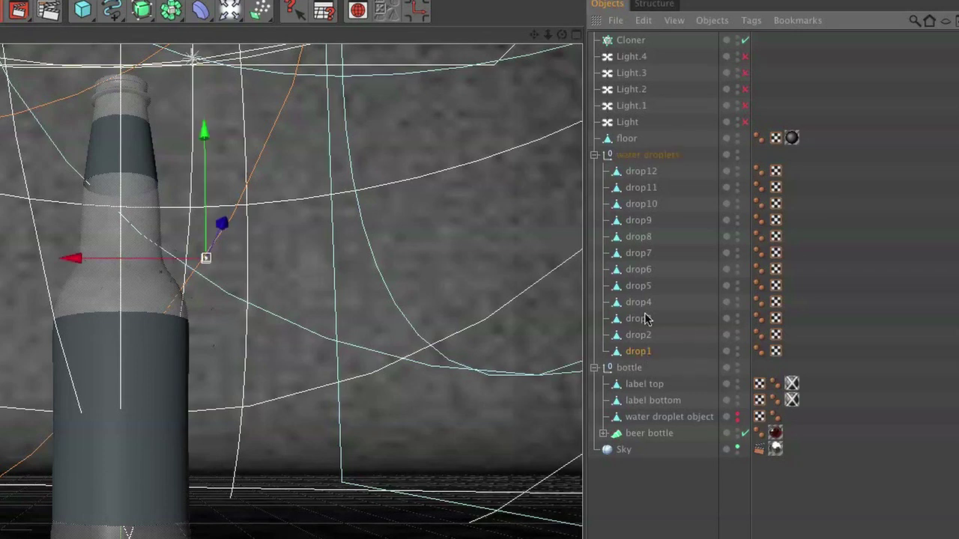
{"action": "left_click", "coordinate": [646, 173], "text": "shift"}
{"action": "left_click_drag", "start_coordinate": [636, 172], "coordinate": [642, 353]}
Select the Cloner and enlarge the Attributes manager for its settings
{"action": "left_click", "coordinate": [639, 141]}
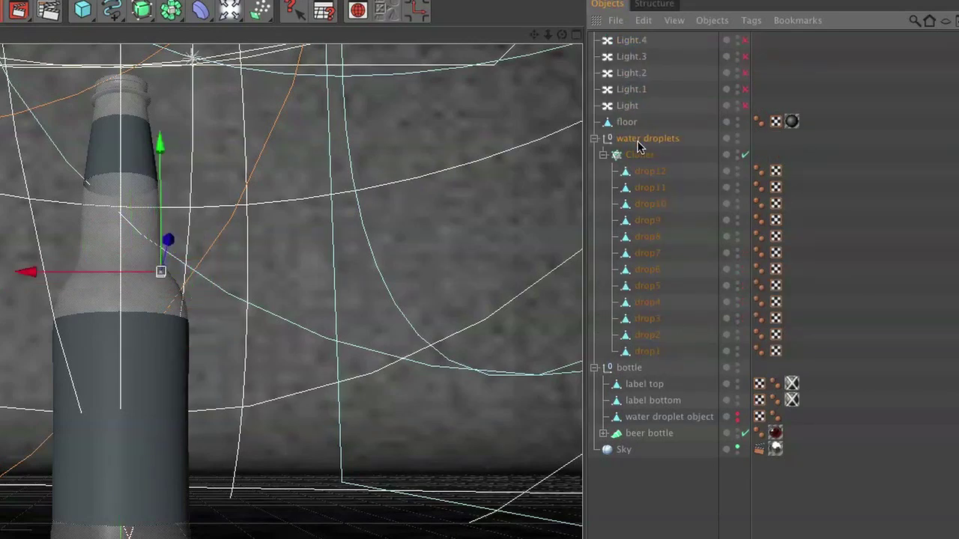
{"action": "left_click", "coordinate": [640, 155]}
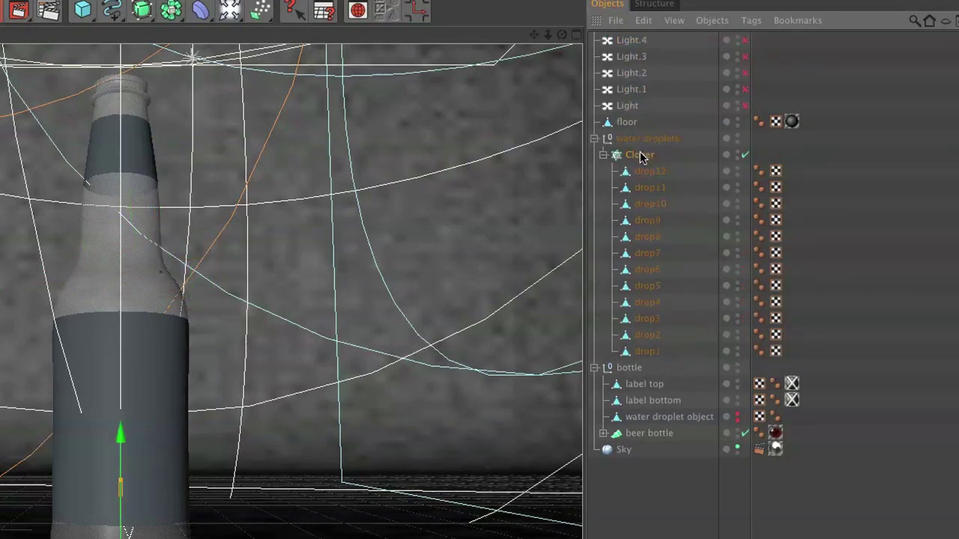
{"action": "left_click_drag", "start_coordinate": [727, 530], "coordinate": [728, 450]}
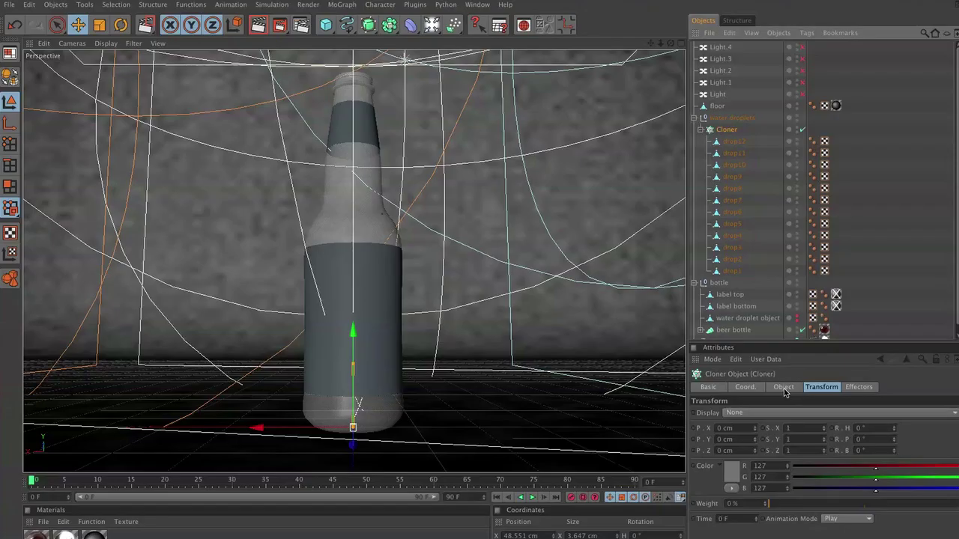
Set the Cloner to Object mode with water droplet object as target and Surface distribution
{"action": "left_click", "coordinate": [720, 513]}
{"action": "left_click", "coordinate": [761, 415]}
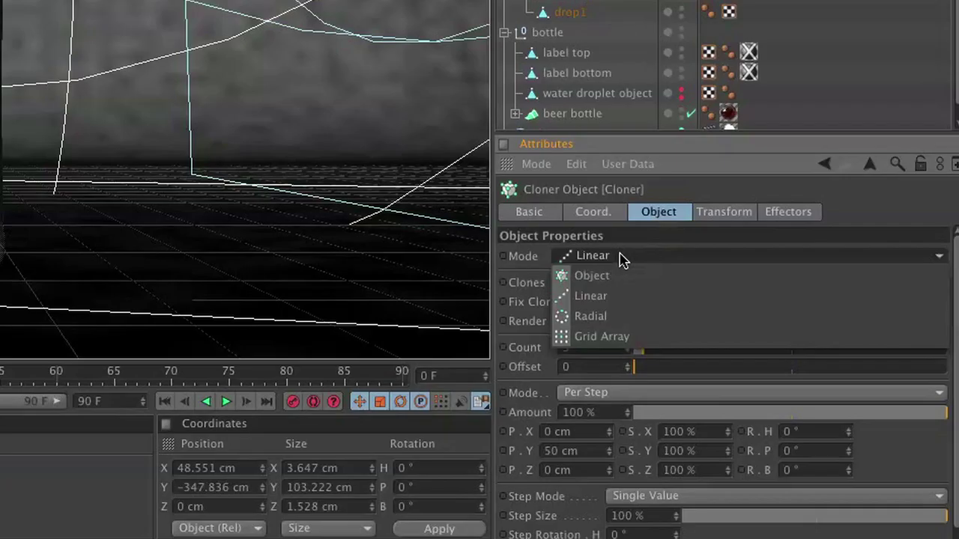
{"action": "left_click", "coordinate": [761, 425]}
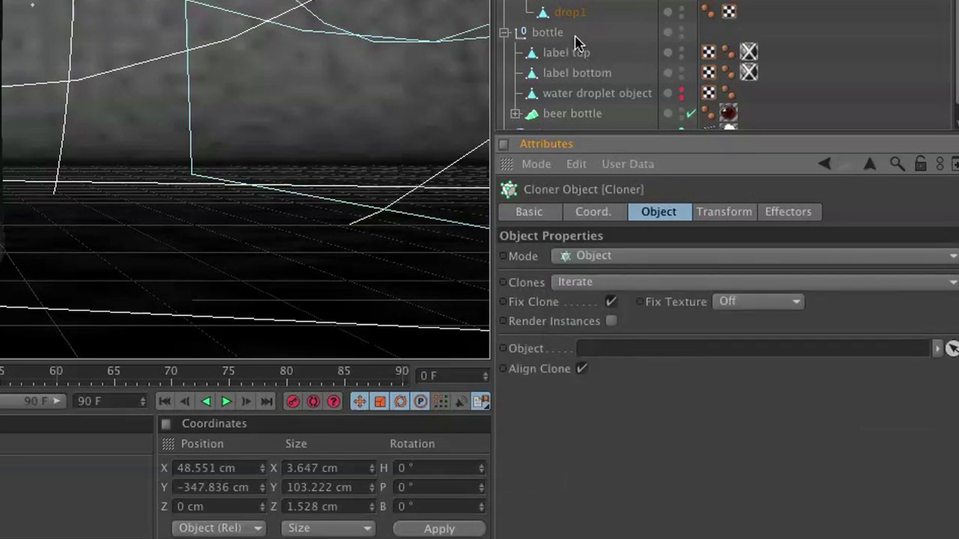
{"action": "left_click_drag", "start_coordinate": [587, 95], "coordinate": [652, 351]}
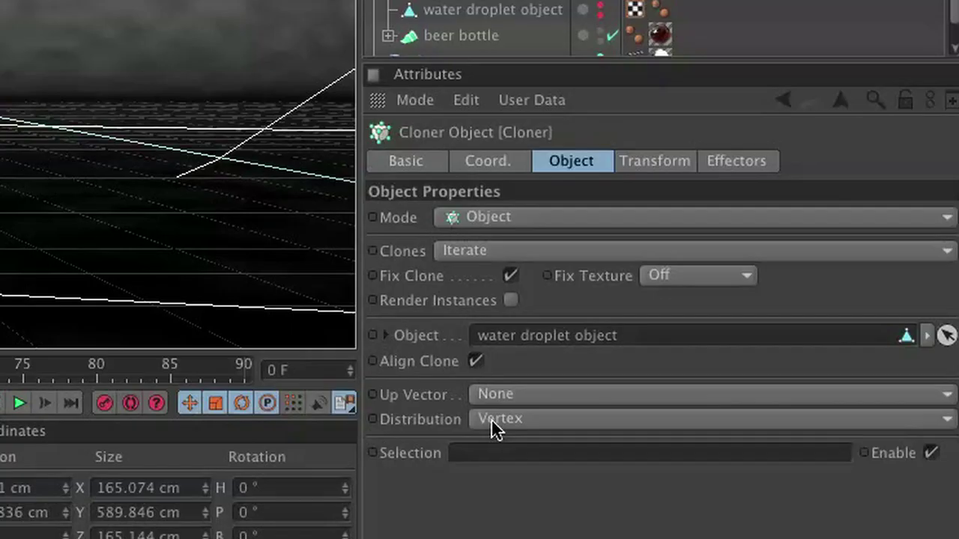
{"action": "left_click", "coordinate": [752, 505]}
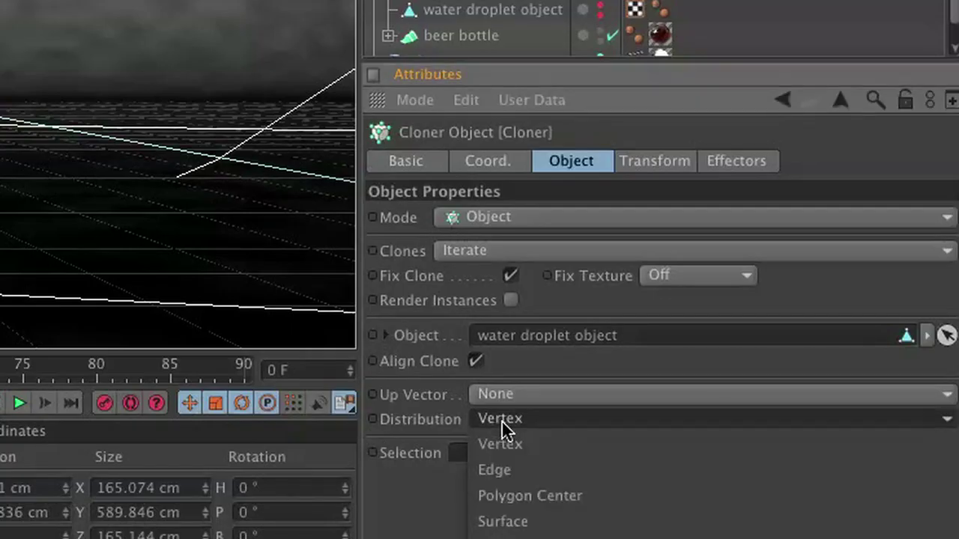
{"action": "left_click", "coordinate": [520, 521]}
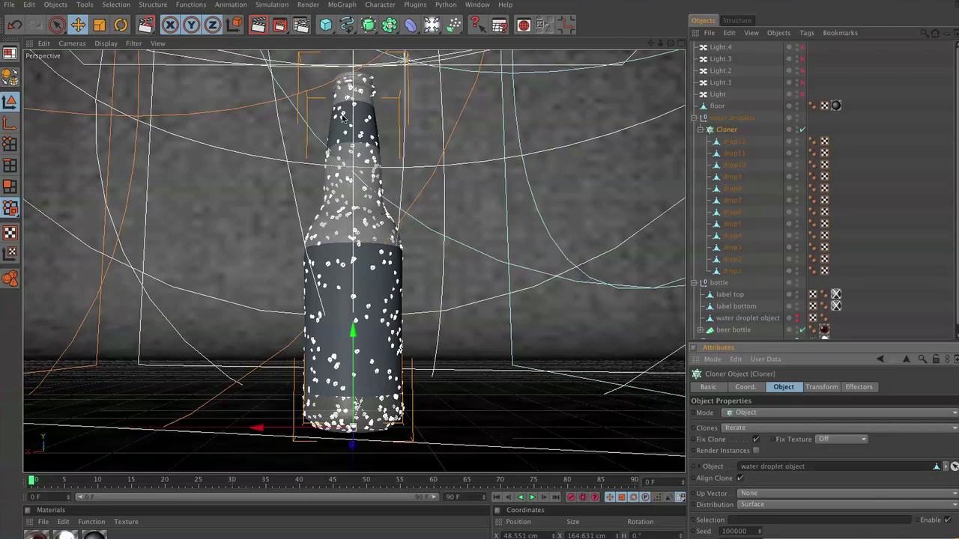
{"action": "left_click", "coordinate": [726, 131]}
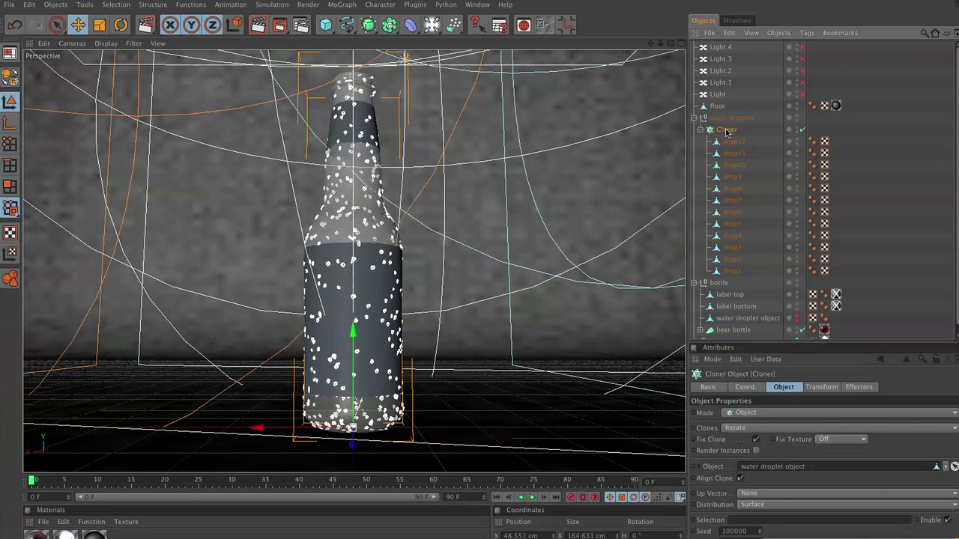
Add a Random effector that randomizes uniform scale instead of position
{"action": "left_click", "coordinate": [336, 5]}
{"action": "mouse_move", "coordinate": [342, 20]}
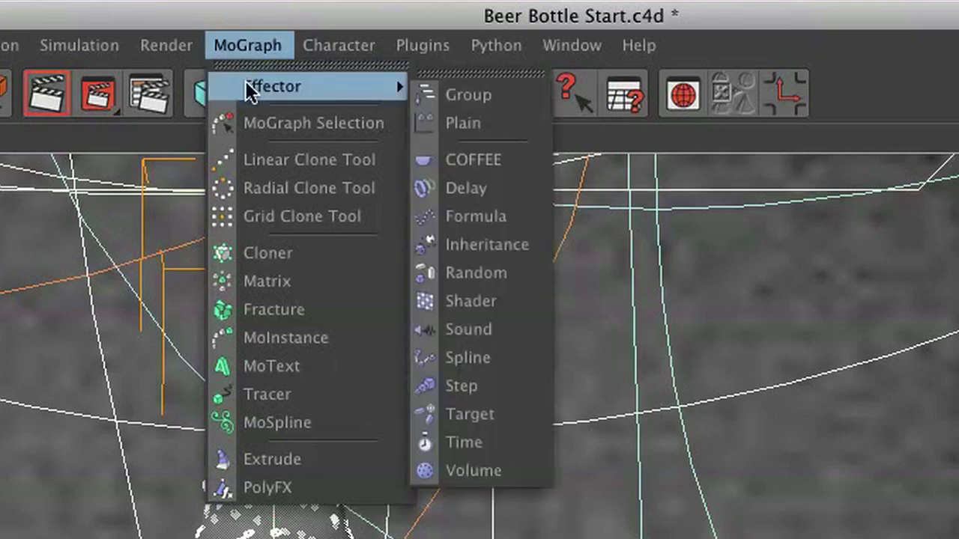
{"action": "left_click", "coordinate": [513, 253]}
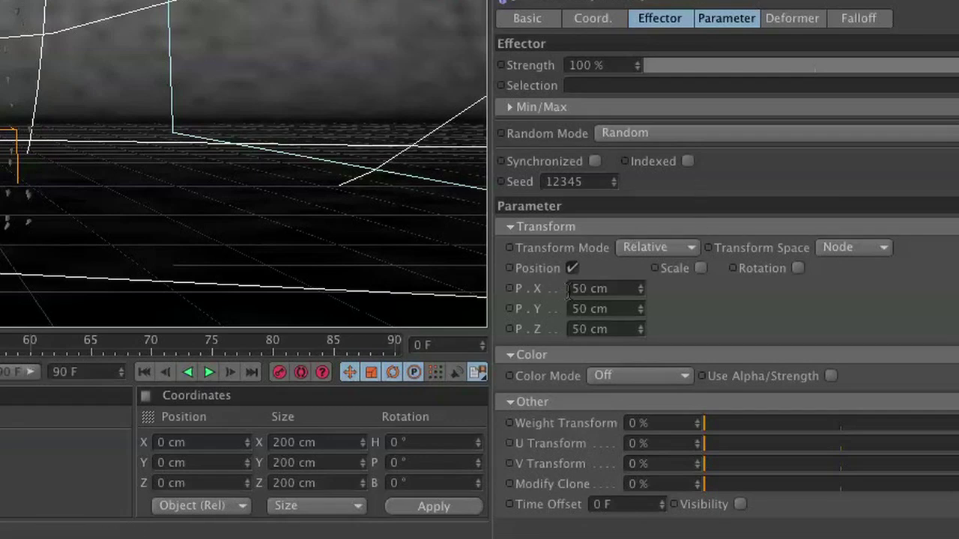
{"action": "left_click", "coordinate": [573, 268]}
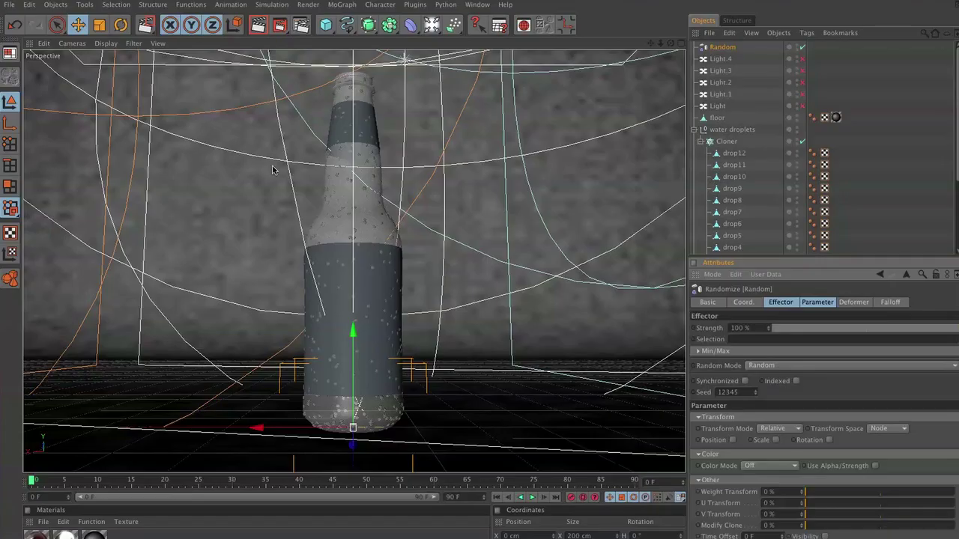
{"action": "left_click", "coordinate": [775, 441]}
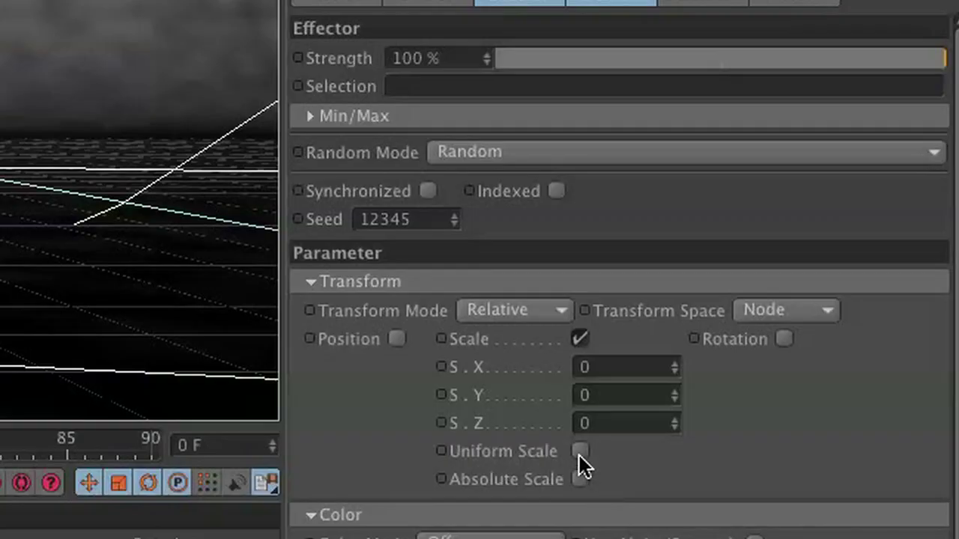
{"action": "left_click", "coordinate": [580, 451]}
Experiment with the random scale amount, trying 0.33, 1 and 0, then nudge it
{"action": "left_click", "coordinate": [642, 370]}
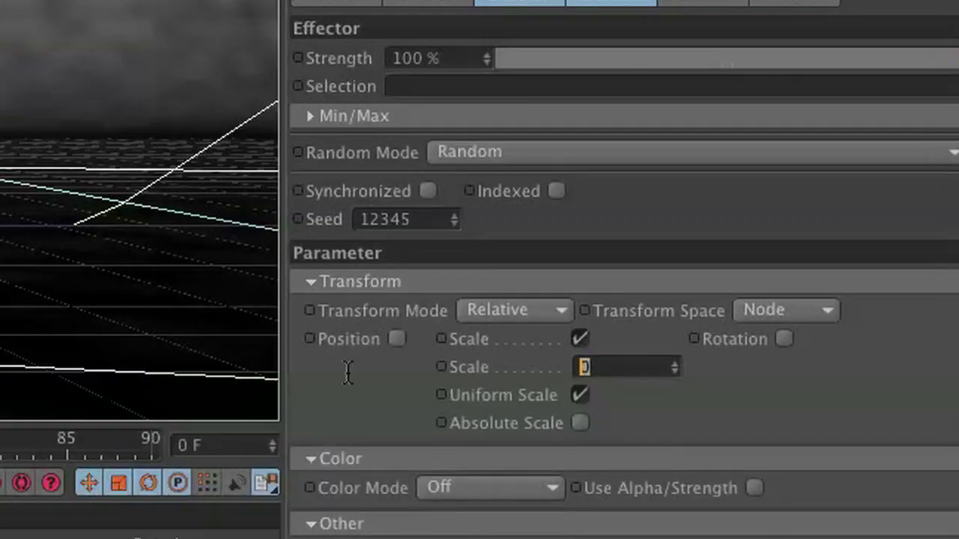
{"action": "type", "text": ".33"}
{"action": "key", "text": "Return"}
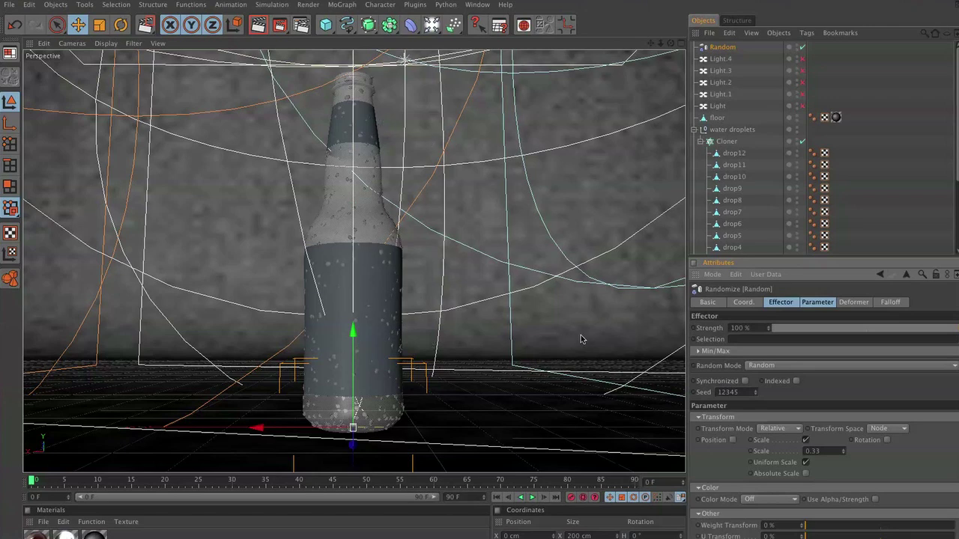
{"action": "left_click", "coordinate": [833, 453]}
{"action": "type", "text": "1"}
{"action": "key", "text": "Return"}
{"action": "type", "text": "0"}
{"action": "key", "text": "Return"}
{"action": "left_click_drag", "start_coordinate": [844, 454], "coordinate": [844, 458]}
Create a new material named 'water droplet material'
{"action": "left_click", "coordinate": [44, 525]}
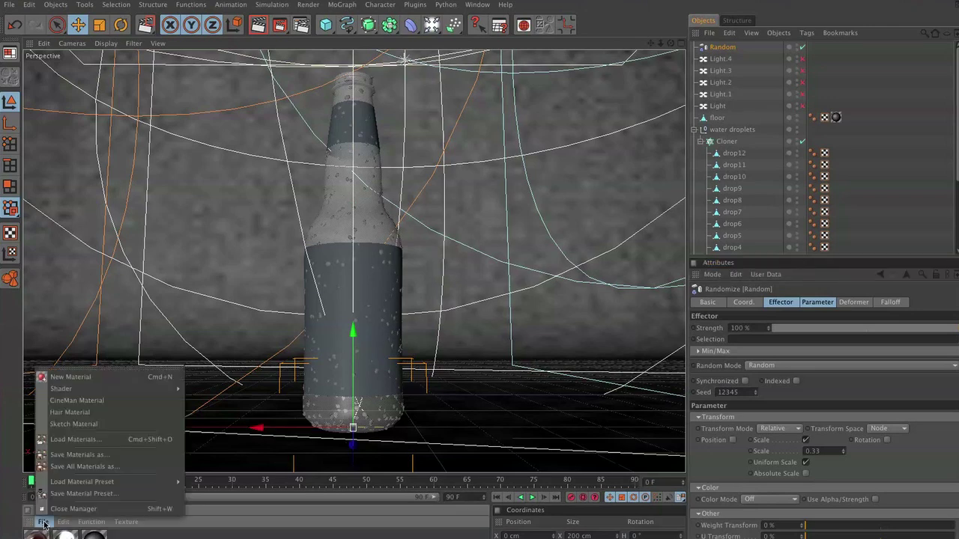
{"action": "left_click", "coordinate": [71, 377]}
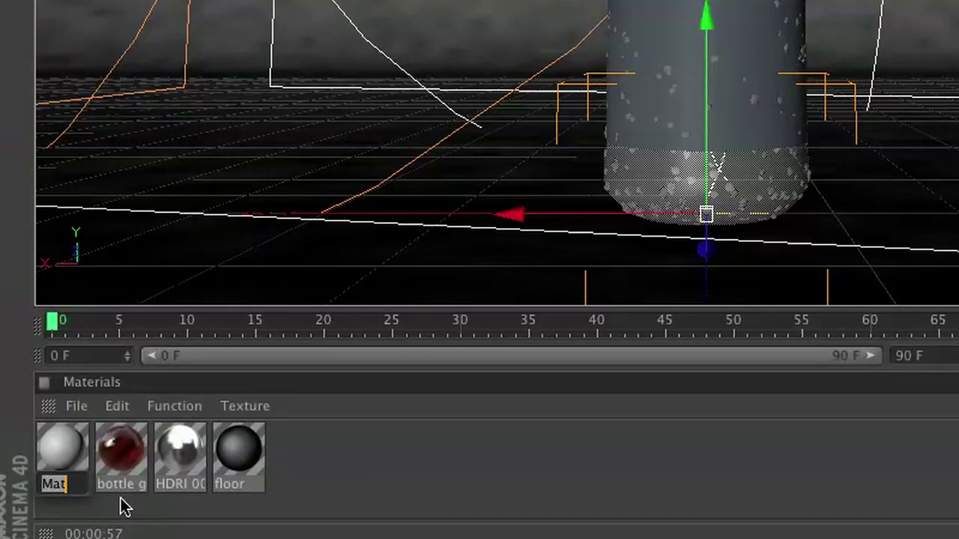
{"action": "type", "text": "water drople"}
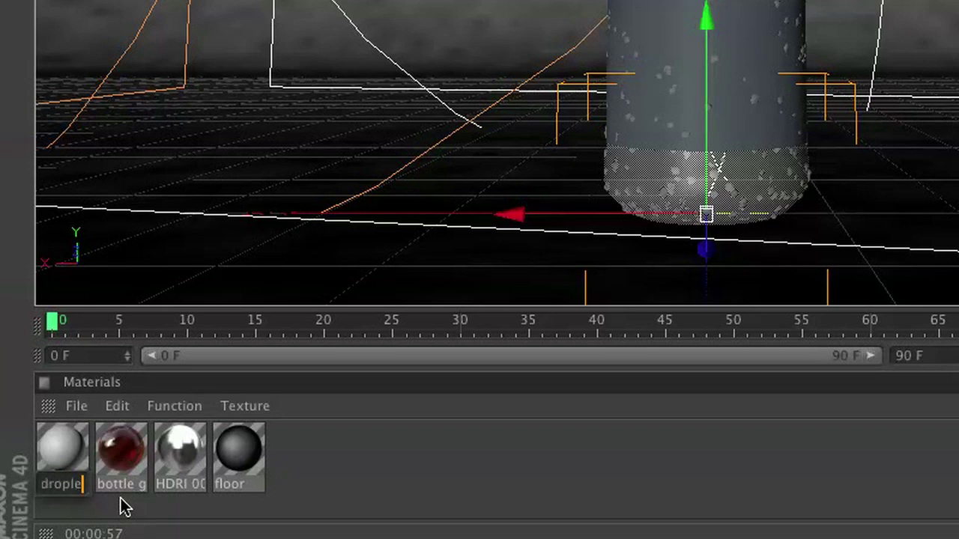
{"action": "type", "text": "t material"}
{"action": "key", "text": "Return"}
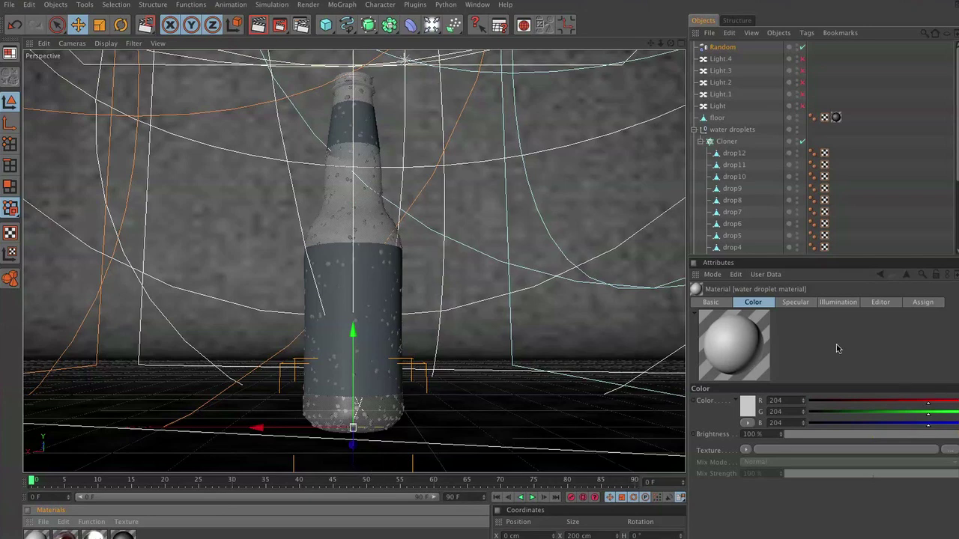
Enable Reflection, Specular Color and Transparency, and set the base colour to black
{"action": "left_click", "coordinate": [720, 304]}
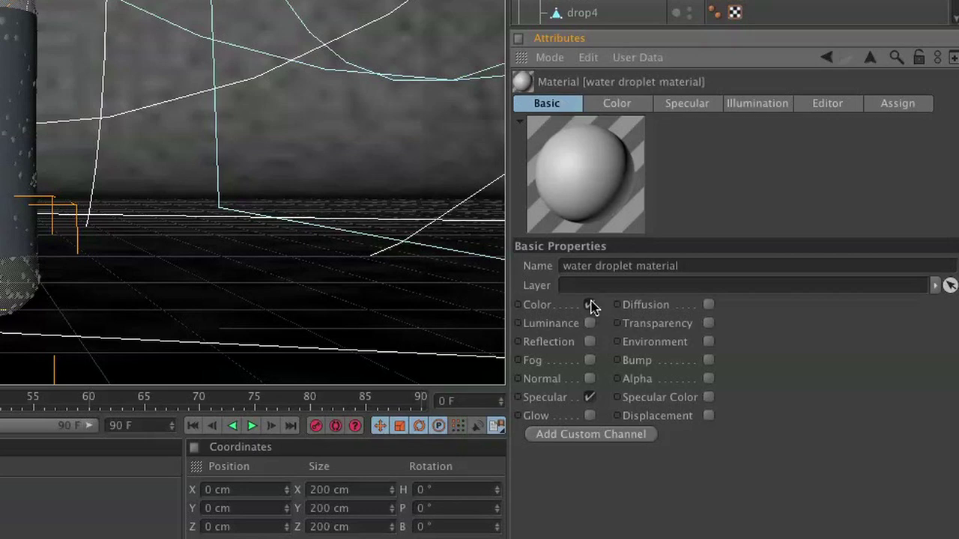
{"action": "left_click", "coordinate": [590, 342]}
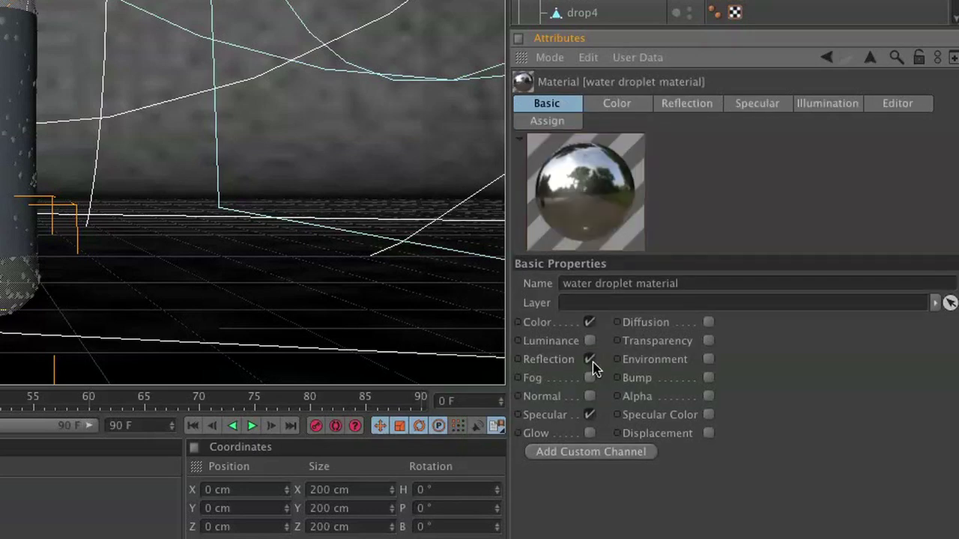
{"action": "left_click", "coordinate": [709, 416]}
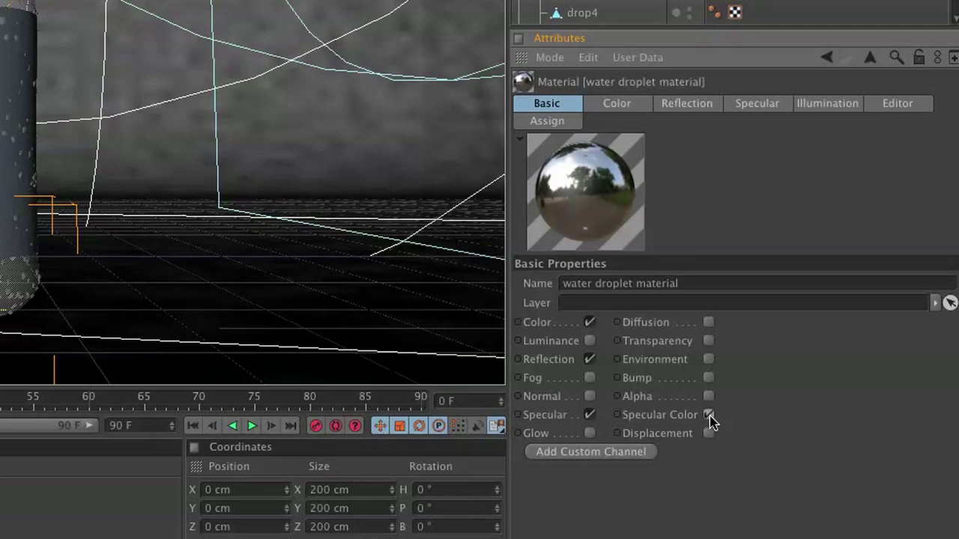
{"action": "left_click", "coordinate": [709, 341]}
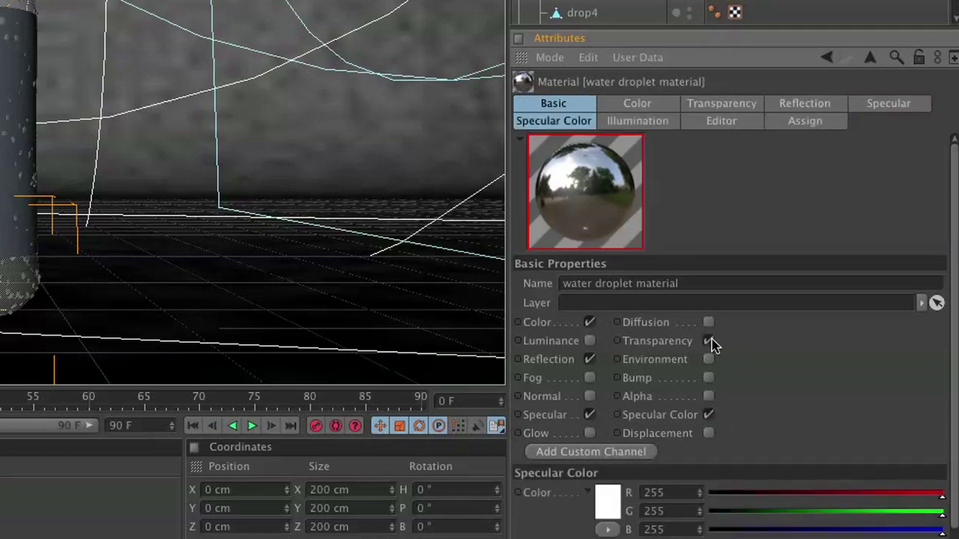
{"action": "left_click", "coordinate": [645, 105]}
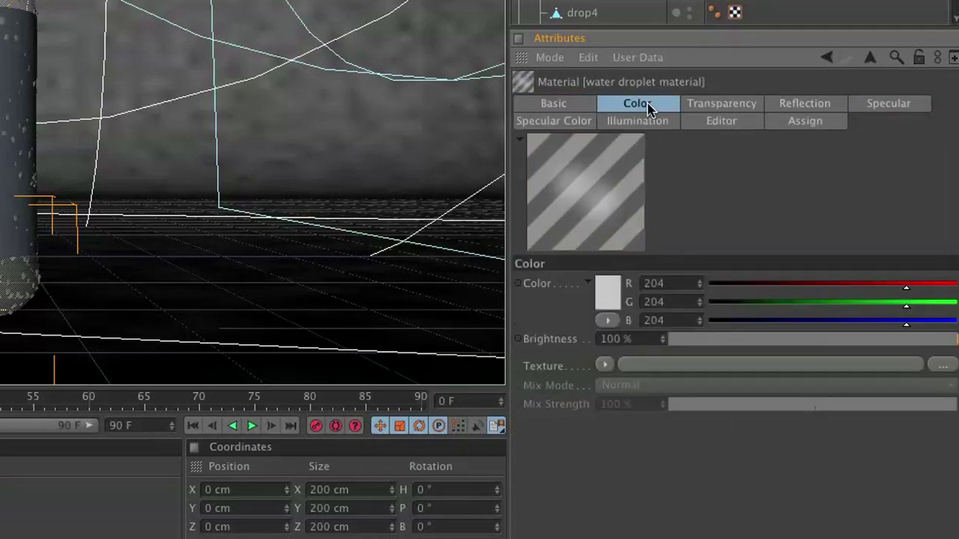
{"action": "left_click", "coordinate": [607, 290]}
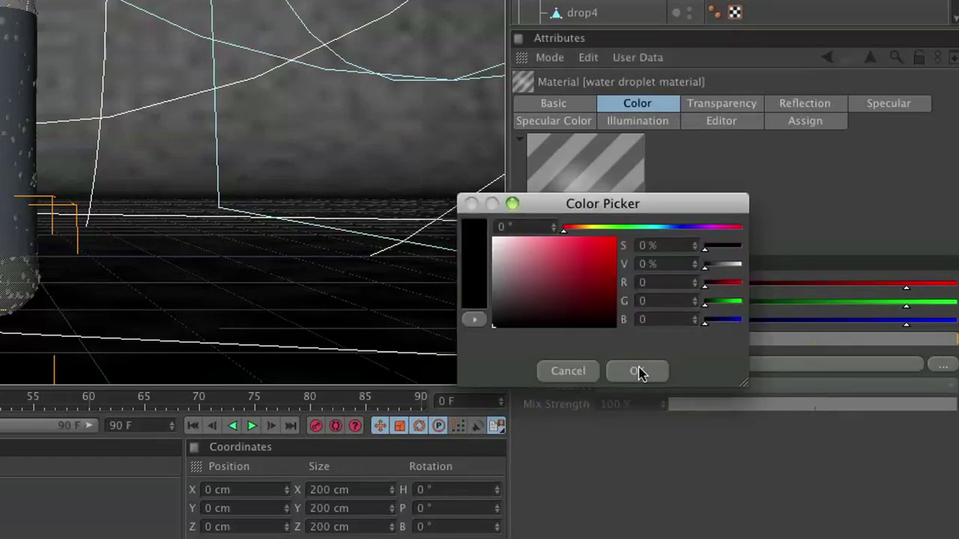
{"action": "left_click", "coordinate": [650, 372]}
Set Transparency brightness to about 95% with a refraction index of 1.3
{"action": "left_click", "coordinate": [721, 105]}
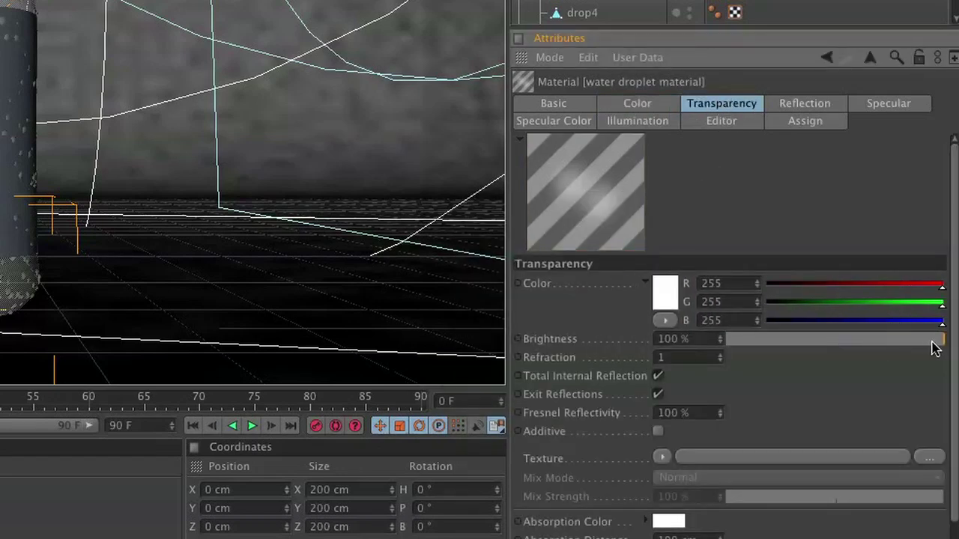
{"action": "left_click_drag", "start_coordinate": [946, 342], "coordinate": [938, 344]}
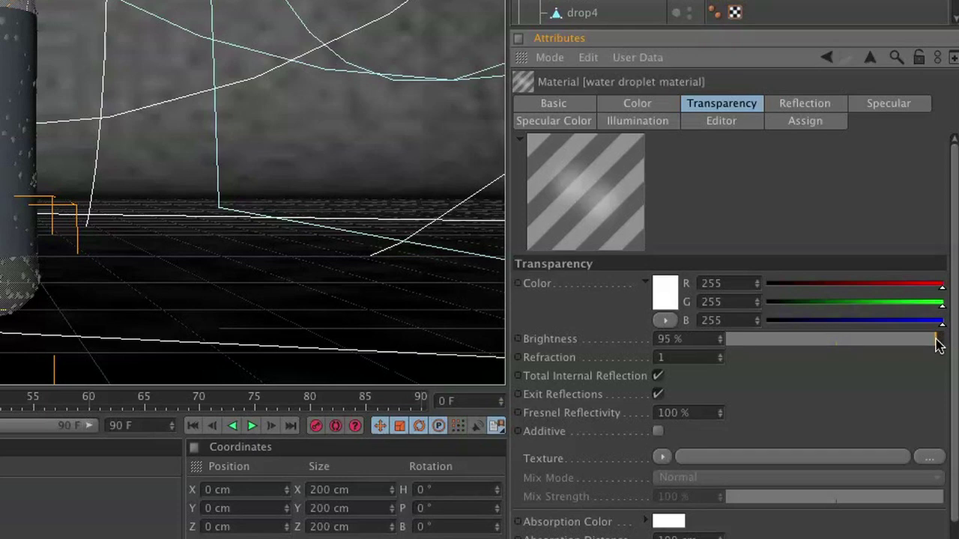
{"action": "left_click", "coordinate": [667, 358]}
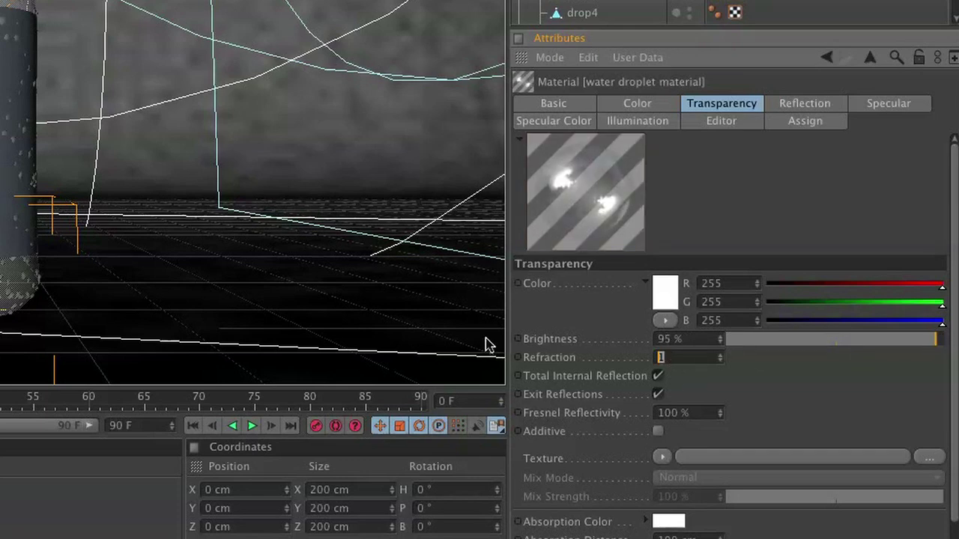
{"action": "type", "text": "1.3"}
{"action": "key", "text": "Return"}
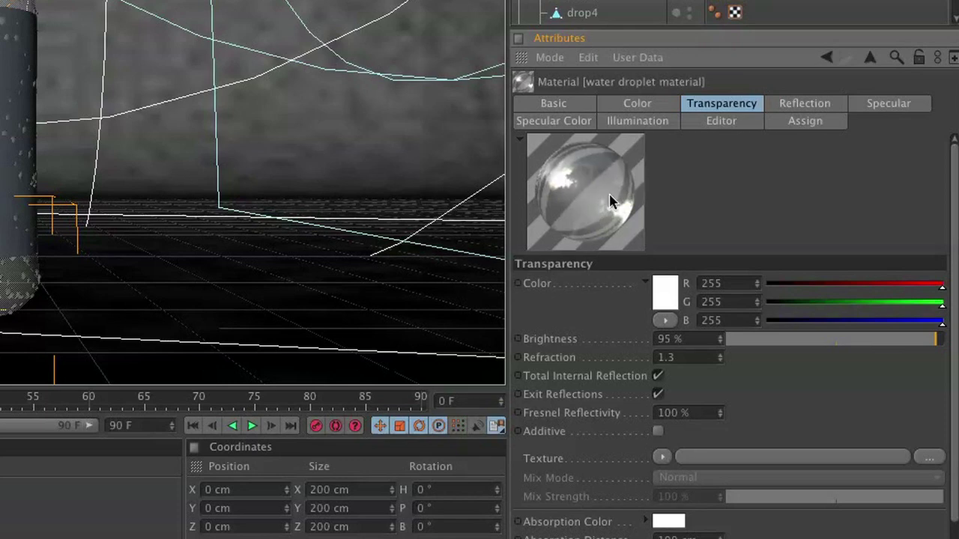
{"action": "left_click", "coordinate": [806, 108]}
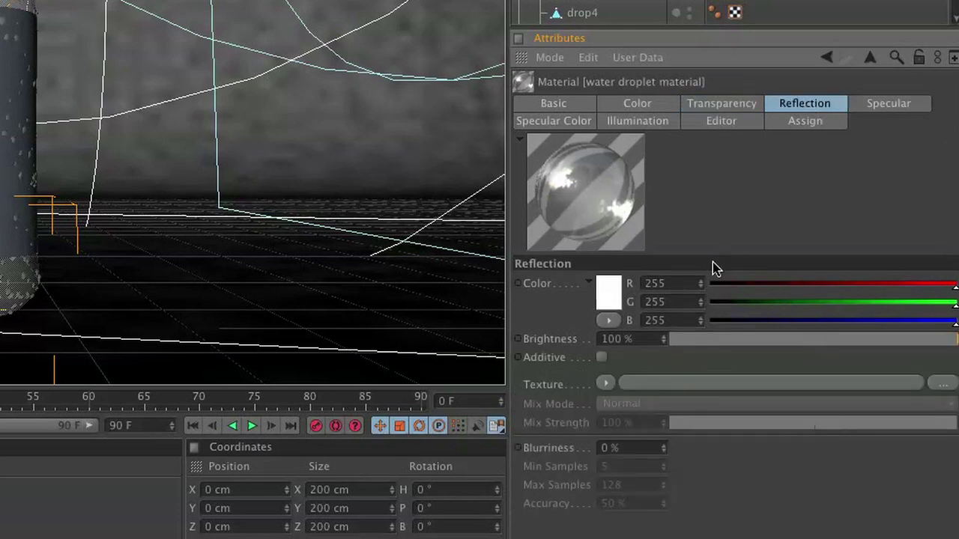